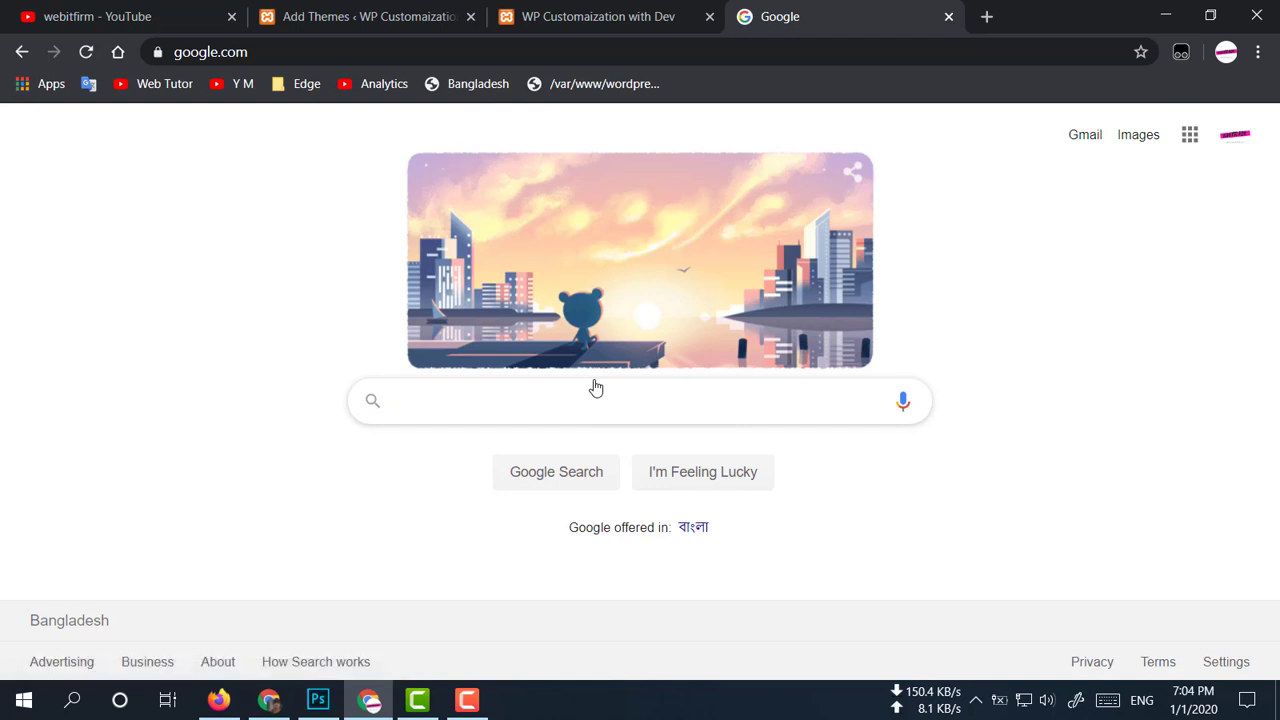
Step: Search Google for wordpress.org and open the WordPress Themes page from its search result
text(ordpress)
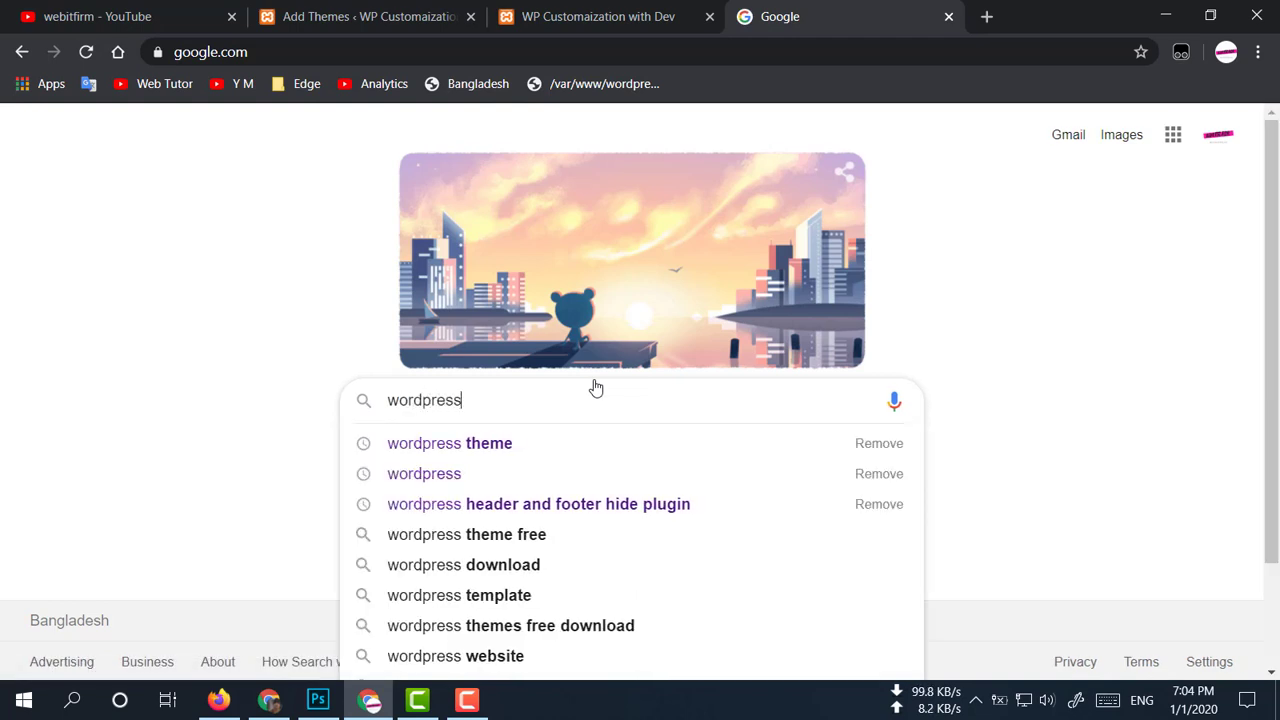
text(.org)
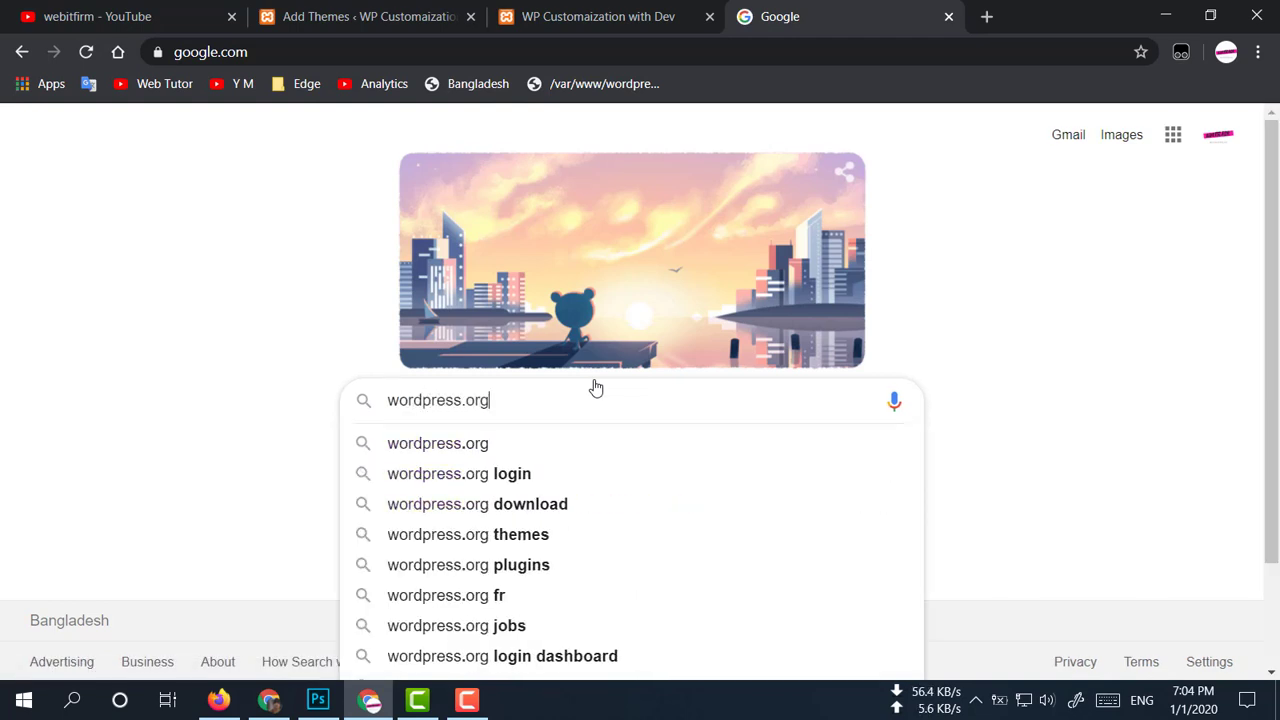
key(Down)
key(Return)
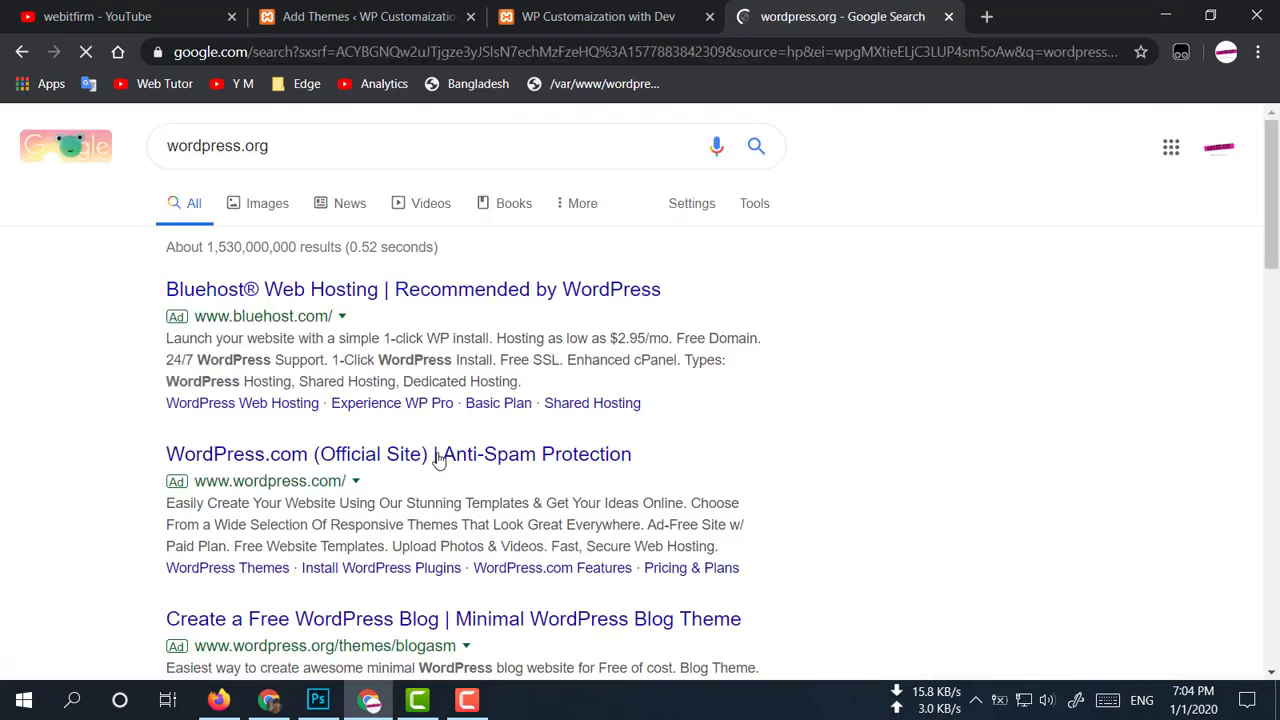
scroll(391, 485, down, 5)
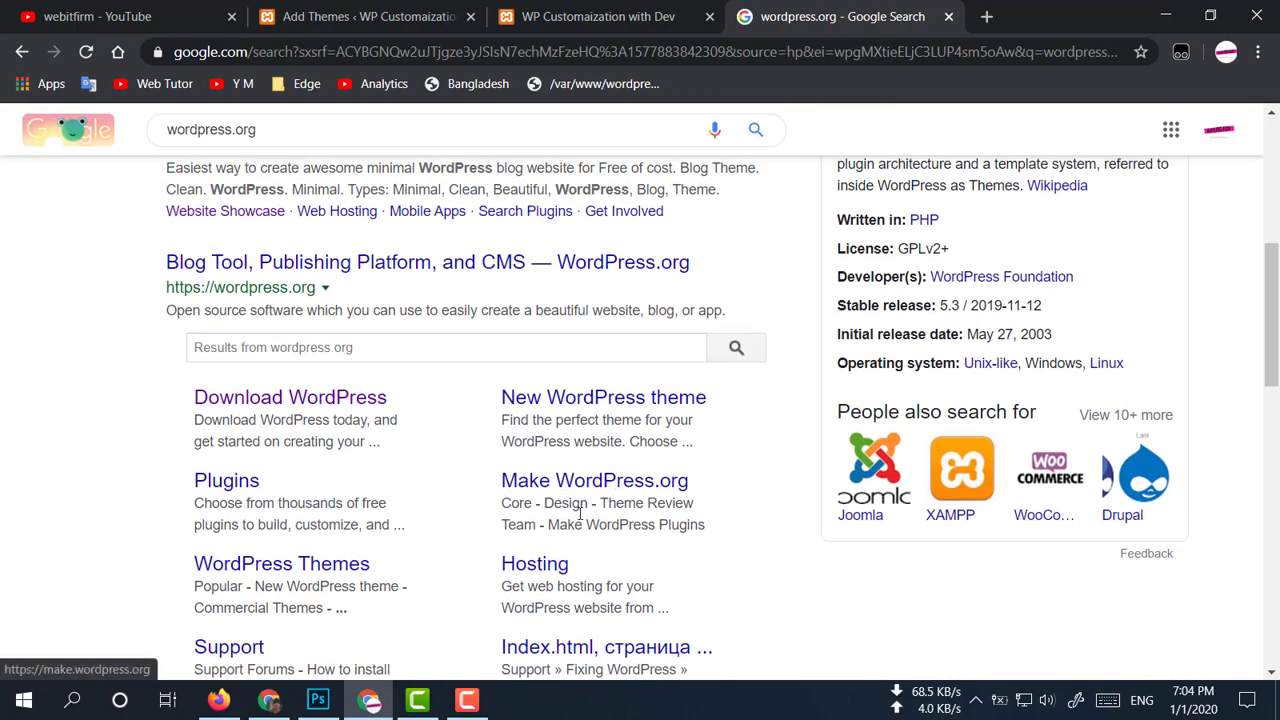
scroll(423, 534, down, 1)
click(320, 470)
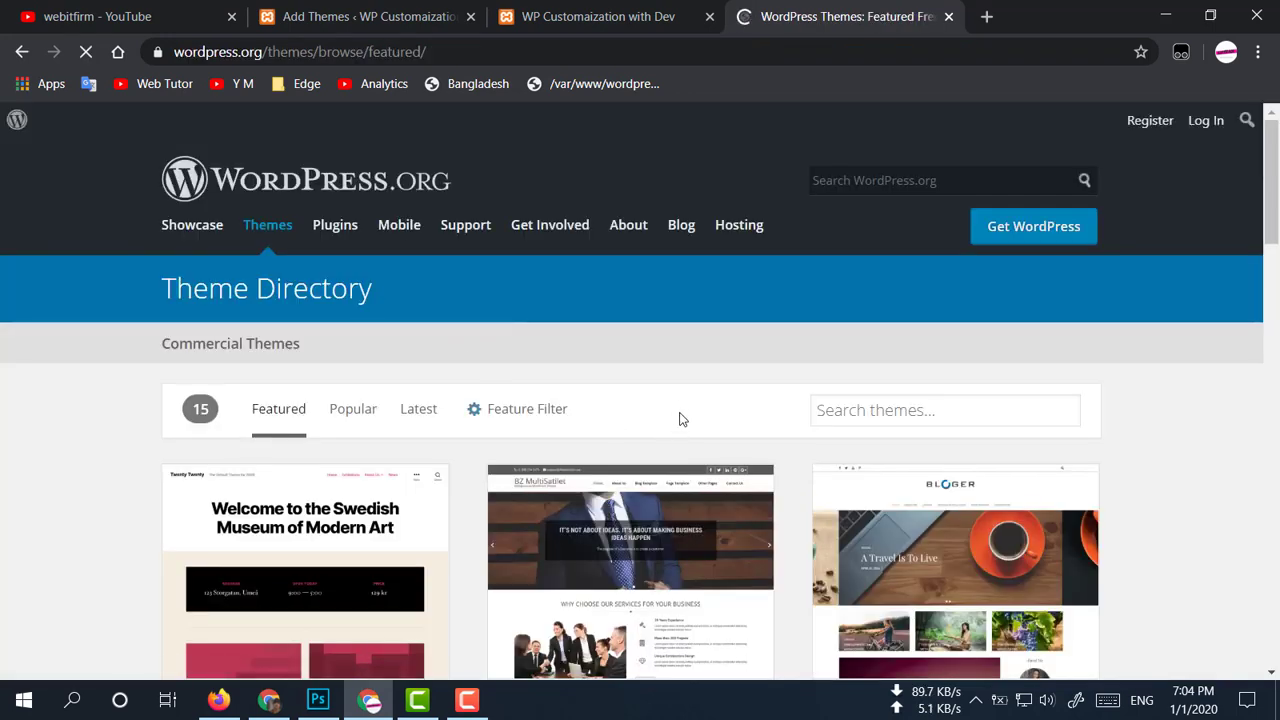
Step: List the latest themes in the Theme Directory and download the Online Portfolio theme
click(920, 409)
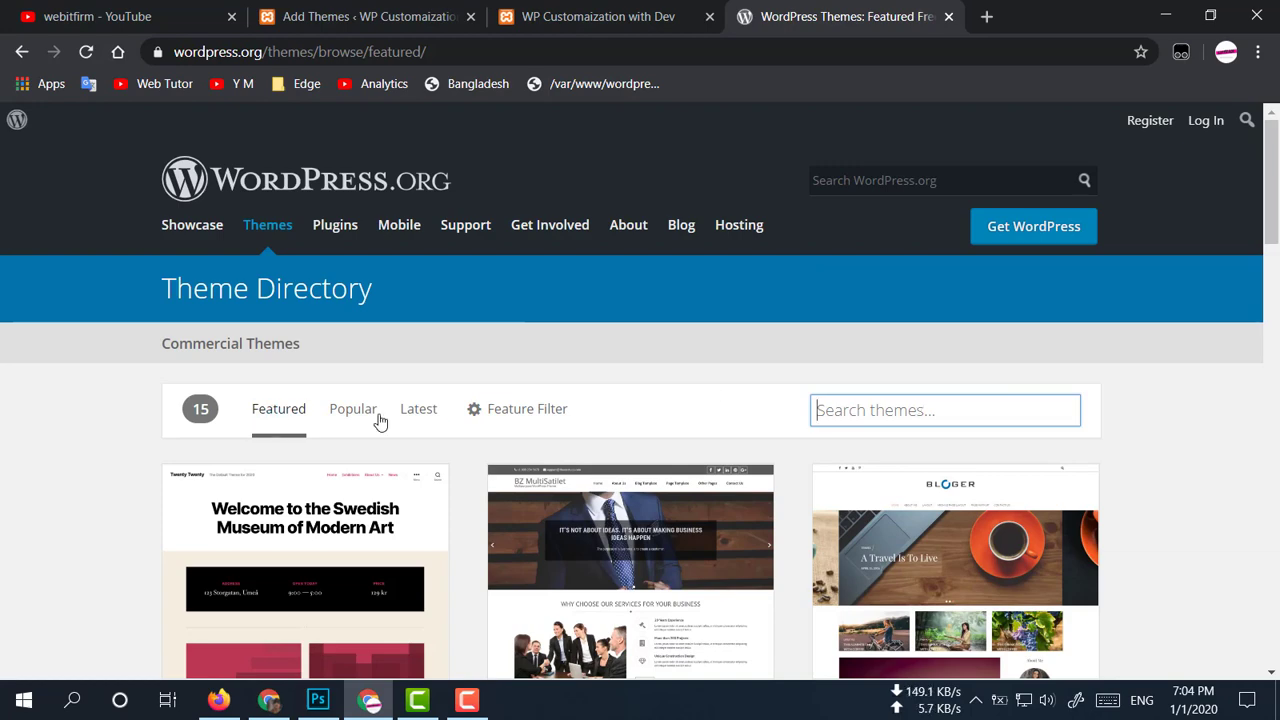
click(412, 412)
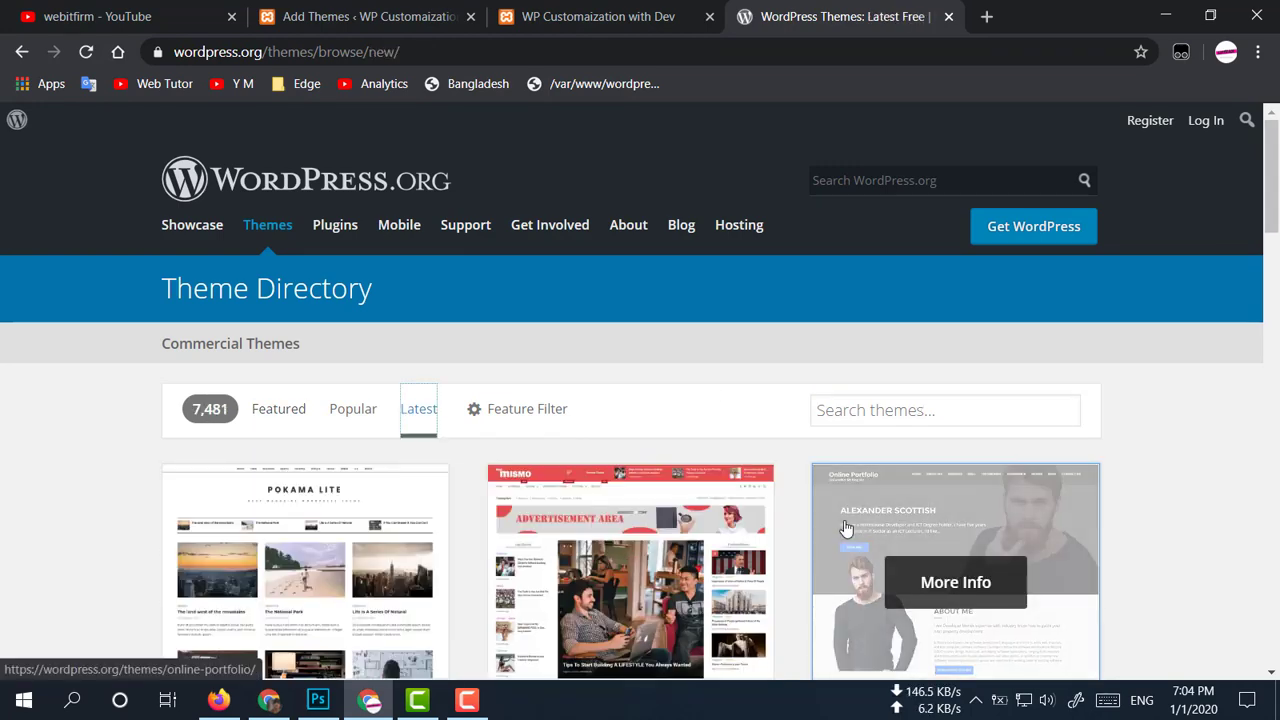
scroll(845, 527, down, 2)
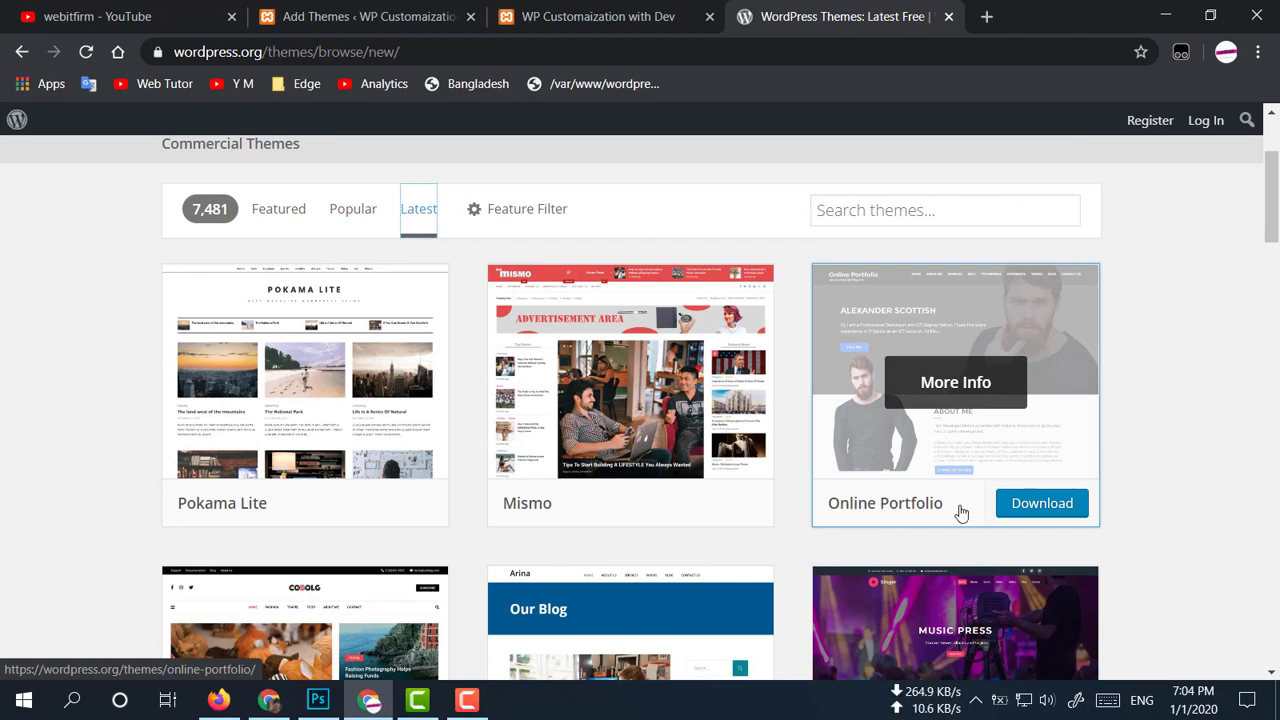
click(1046, 510)
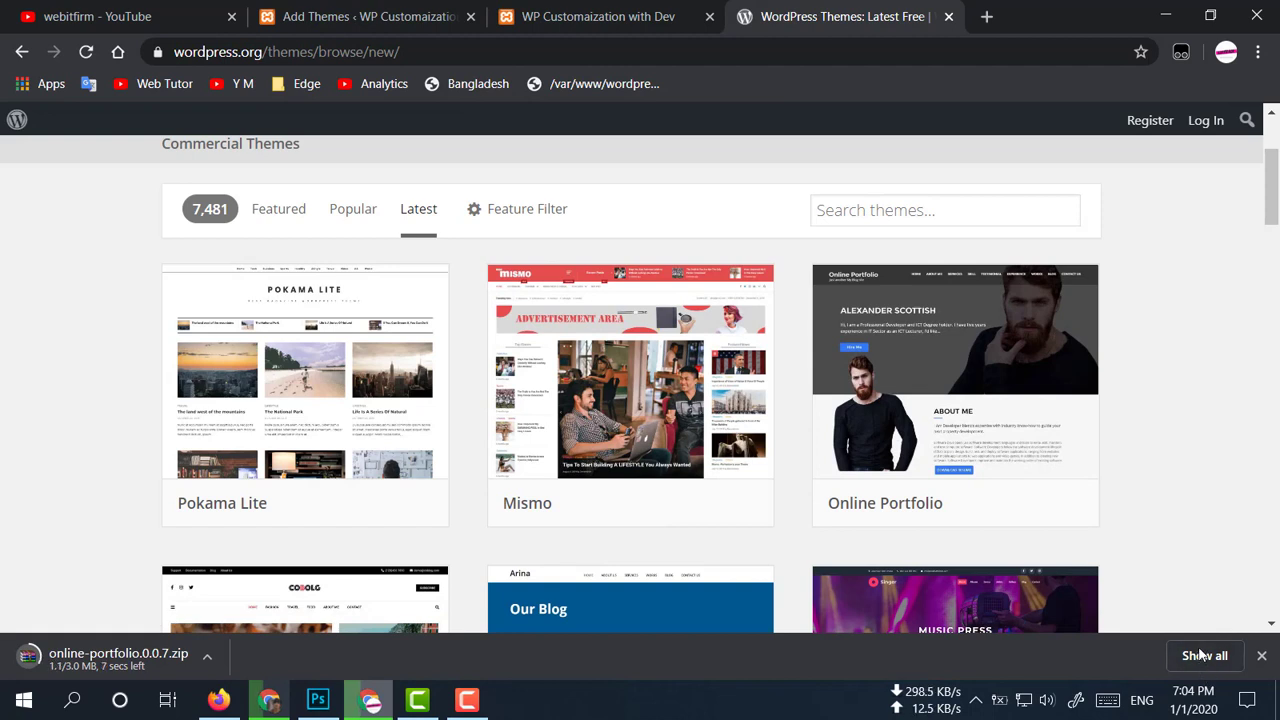
Step: Copy the downloaded online-portfolio.0.0.7.zip from its folder, then close the folder window and the downloads and theme directory pages
click(1203, 655)
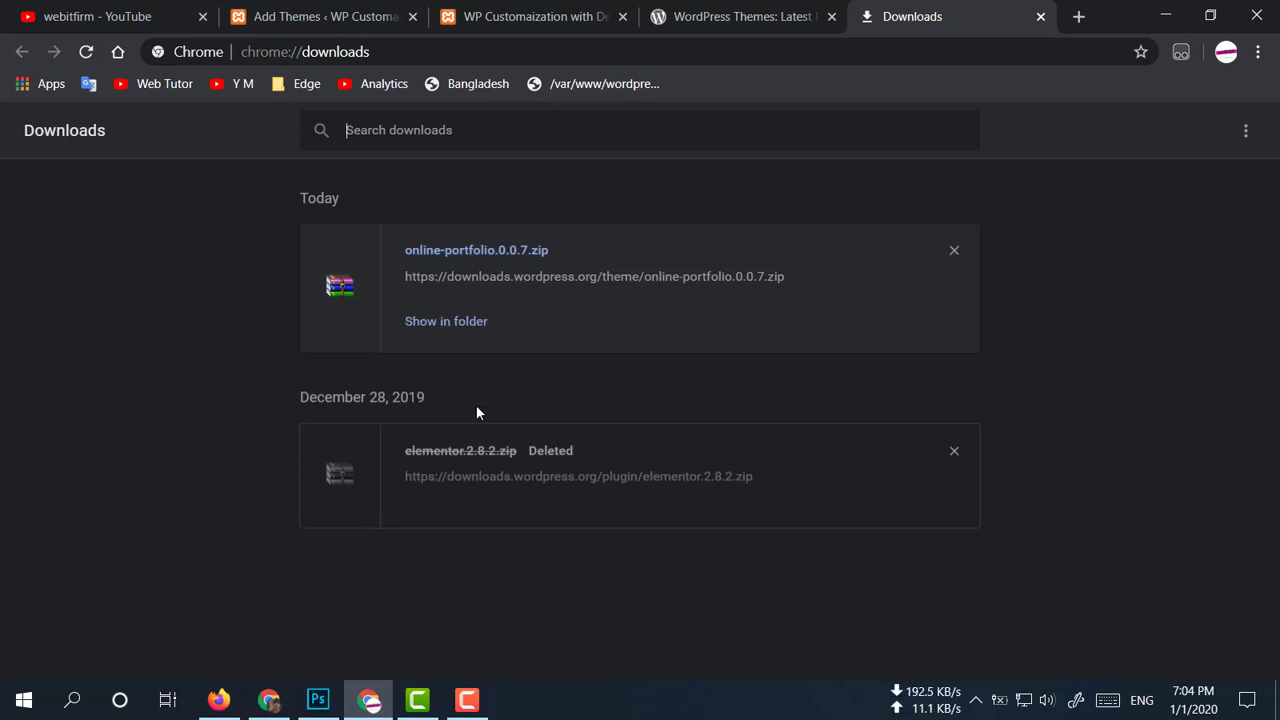
click(440, 321)
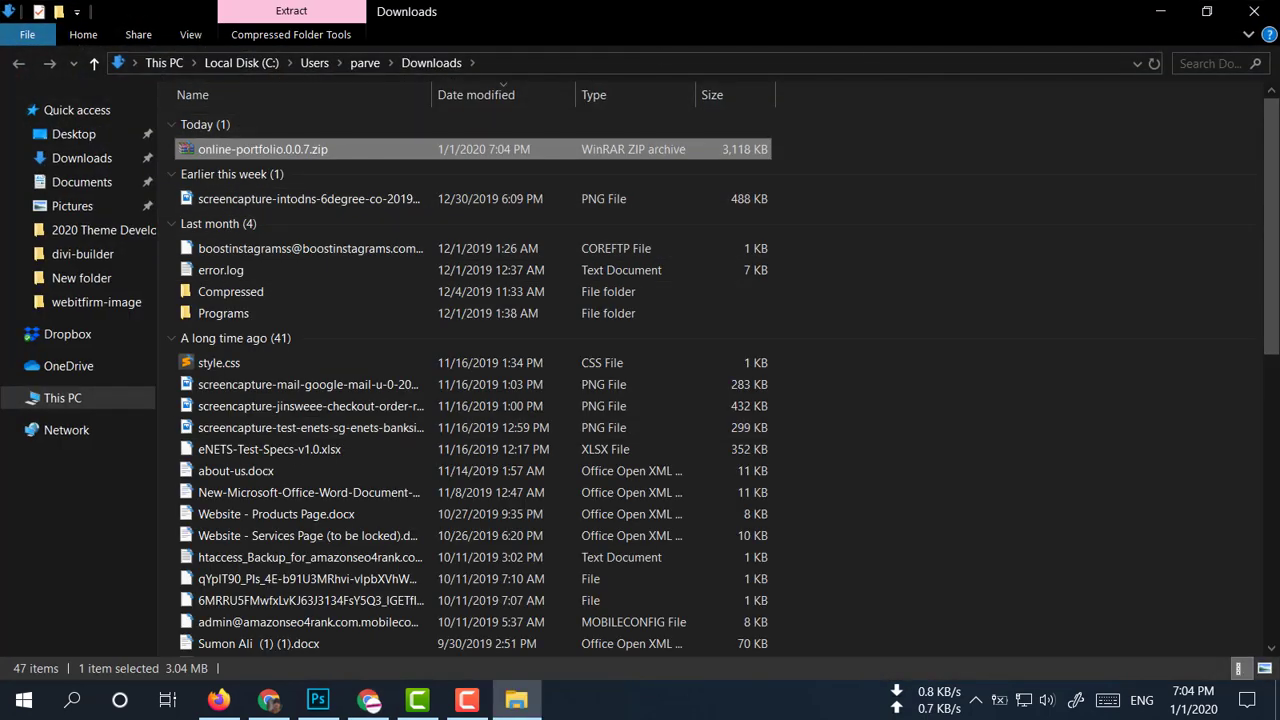
click(1254, 11)
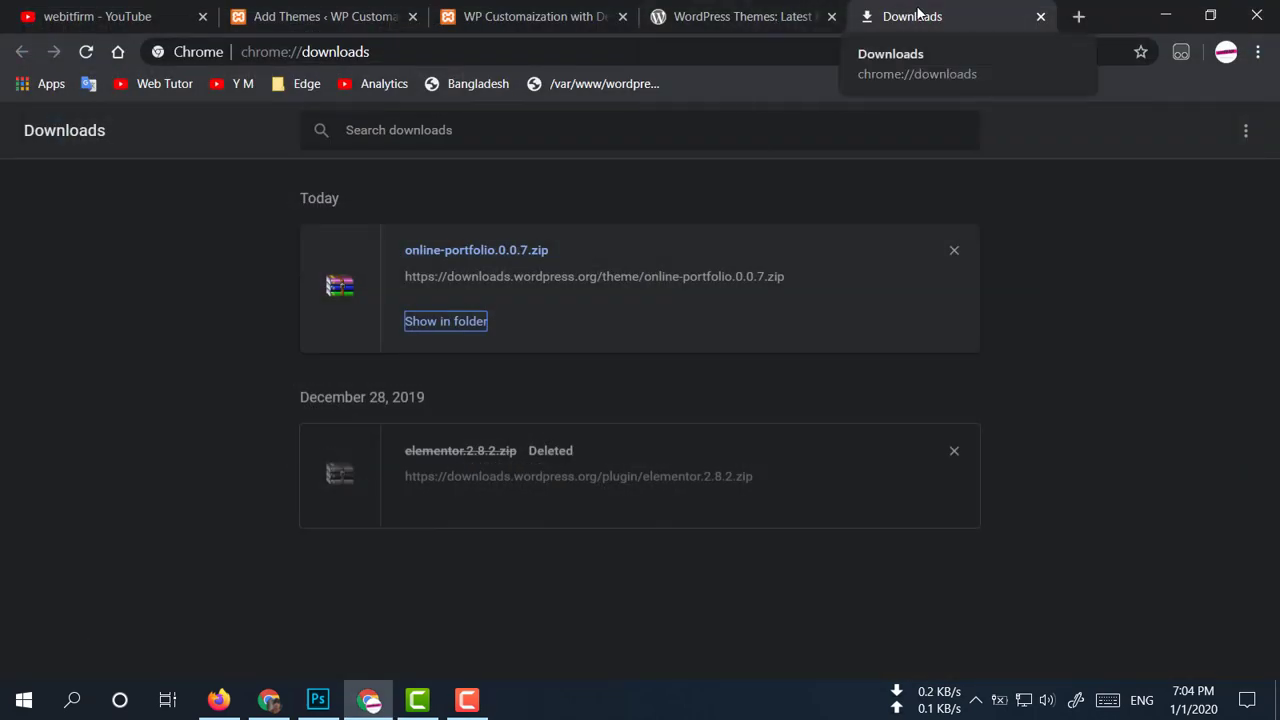
key(ctrl+w)
key(ctrl+w)
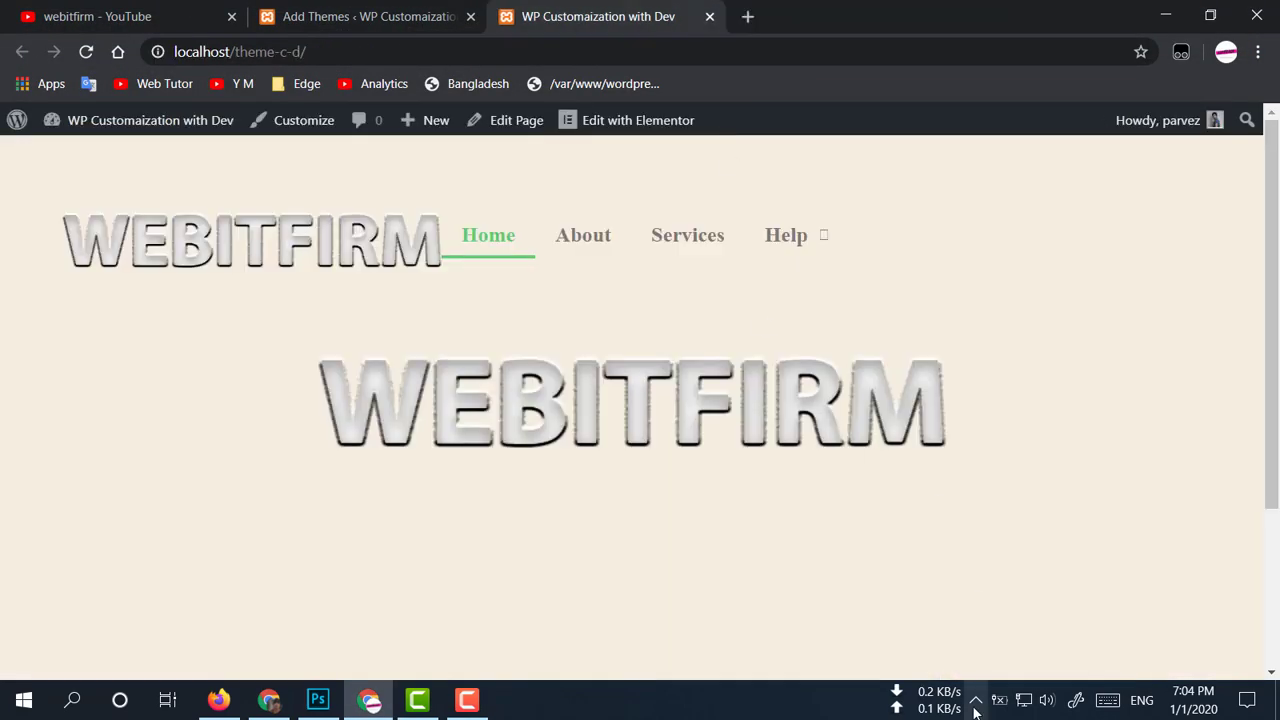
Step: Open the htdocs folder of the XAMPP installation from the XAMPP Control Panel and maximize its window
click(975, 703)
click(995, 580)
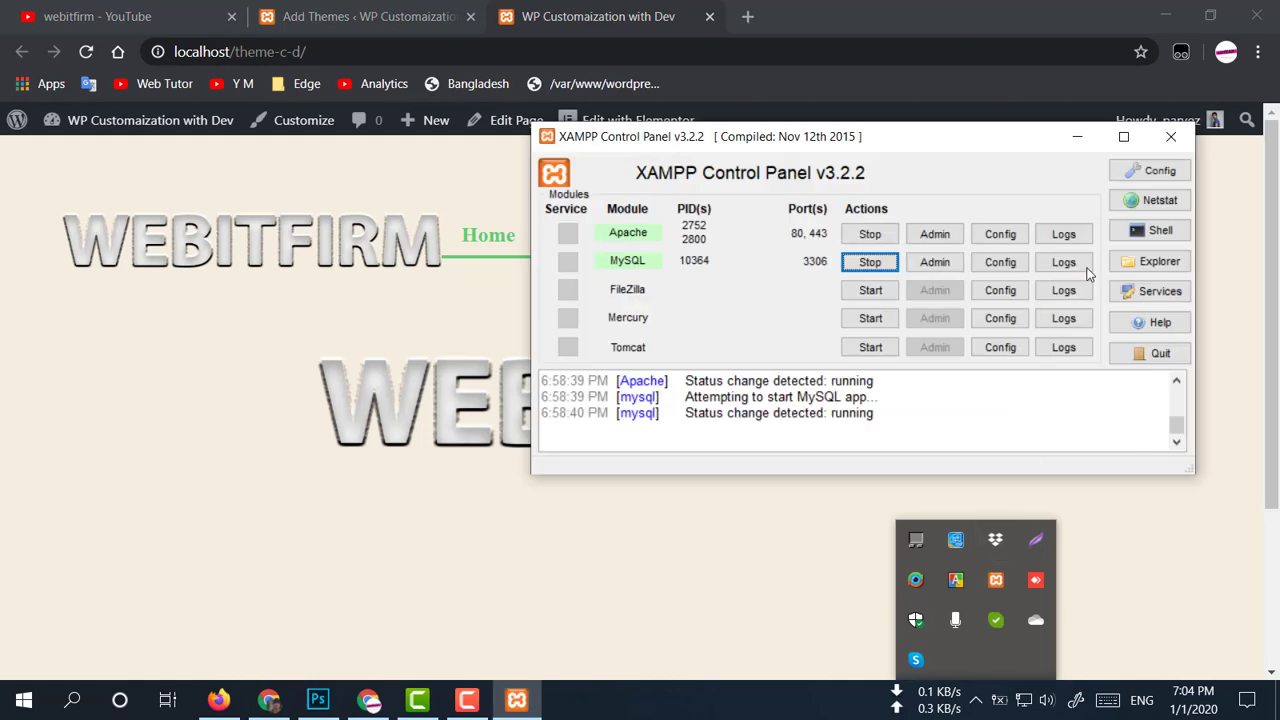
click(1155, 262)
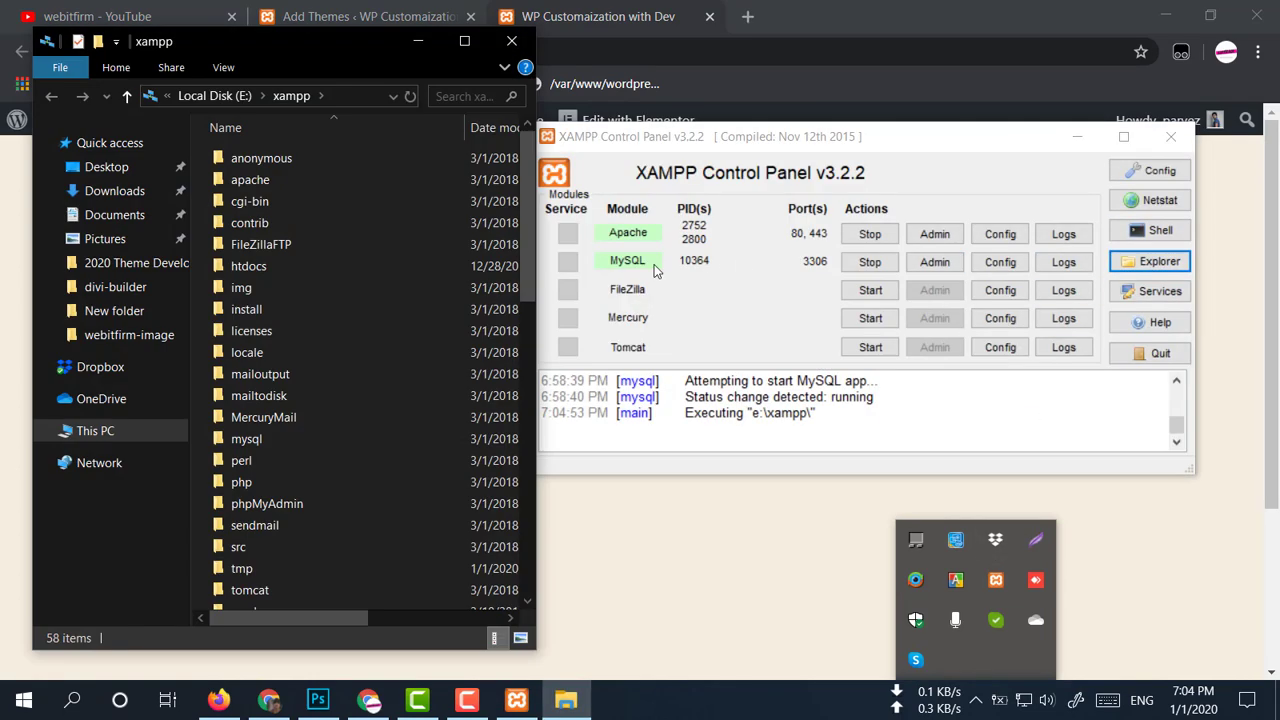
double_click(277, 262)
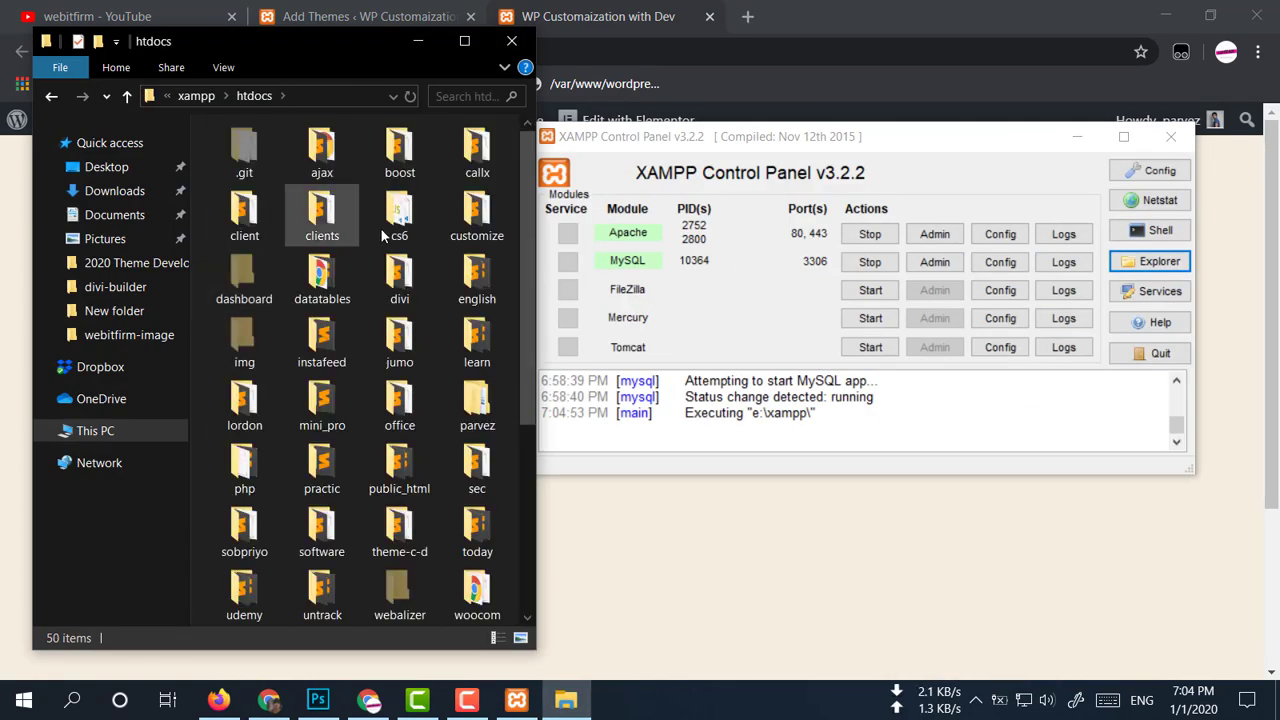
click(465, 42)
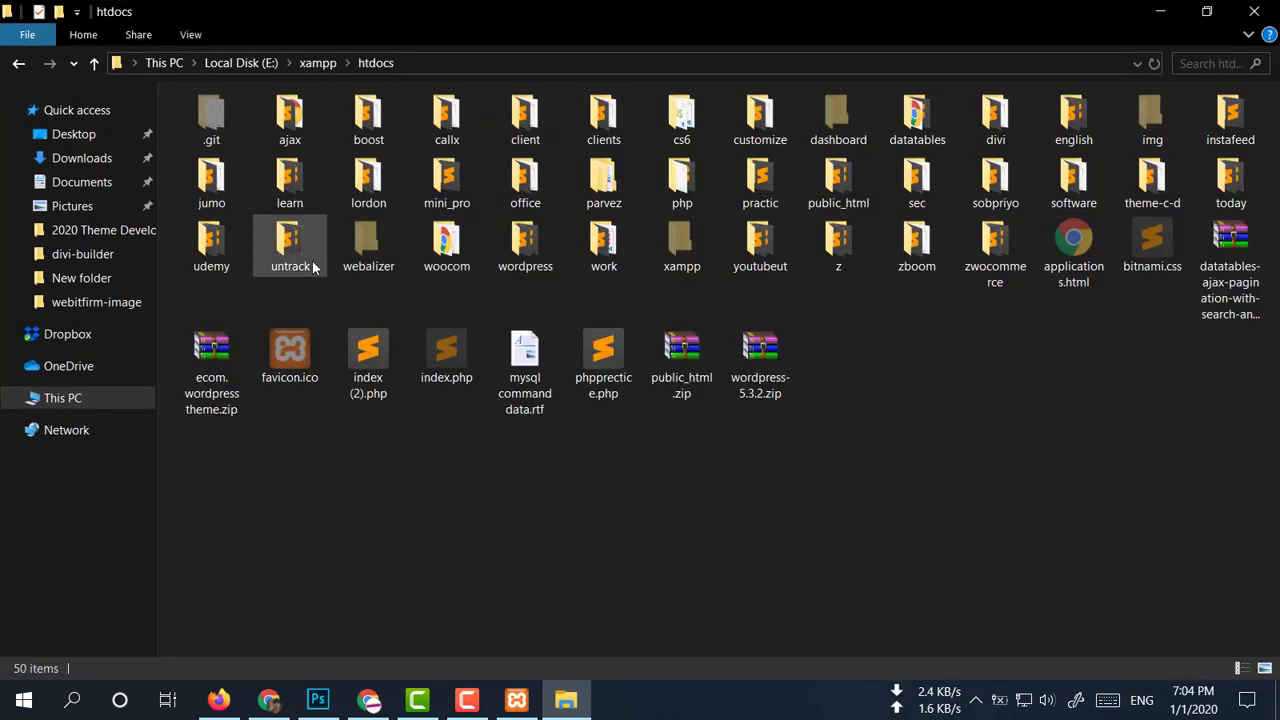
Step: Paste the online-portfolio.0.0.7.zip archive into the theme-c-d site's wp-content\themes folder
double_click(1163, 180)
double_click(214, 148)
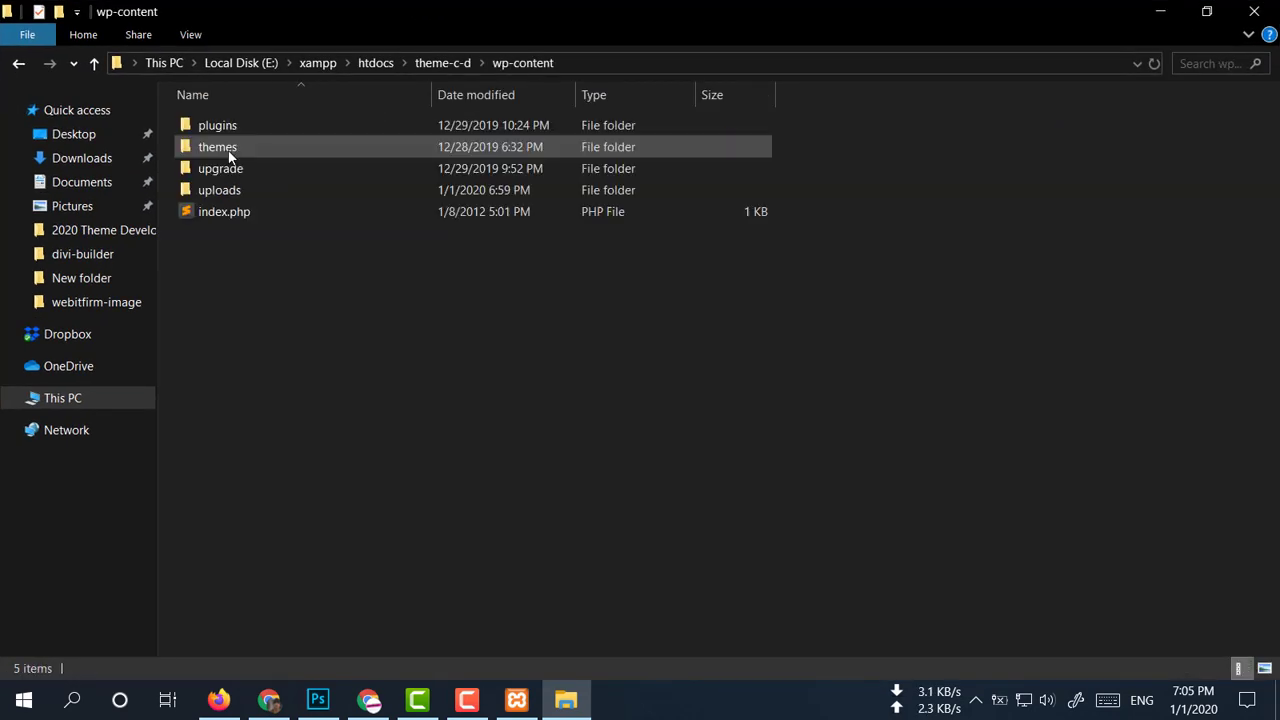
double_click(254, 148)
right_click(263, 266)
click(332, 410)
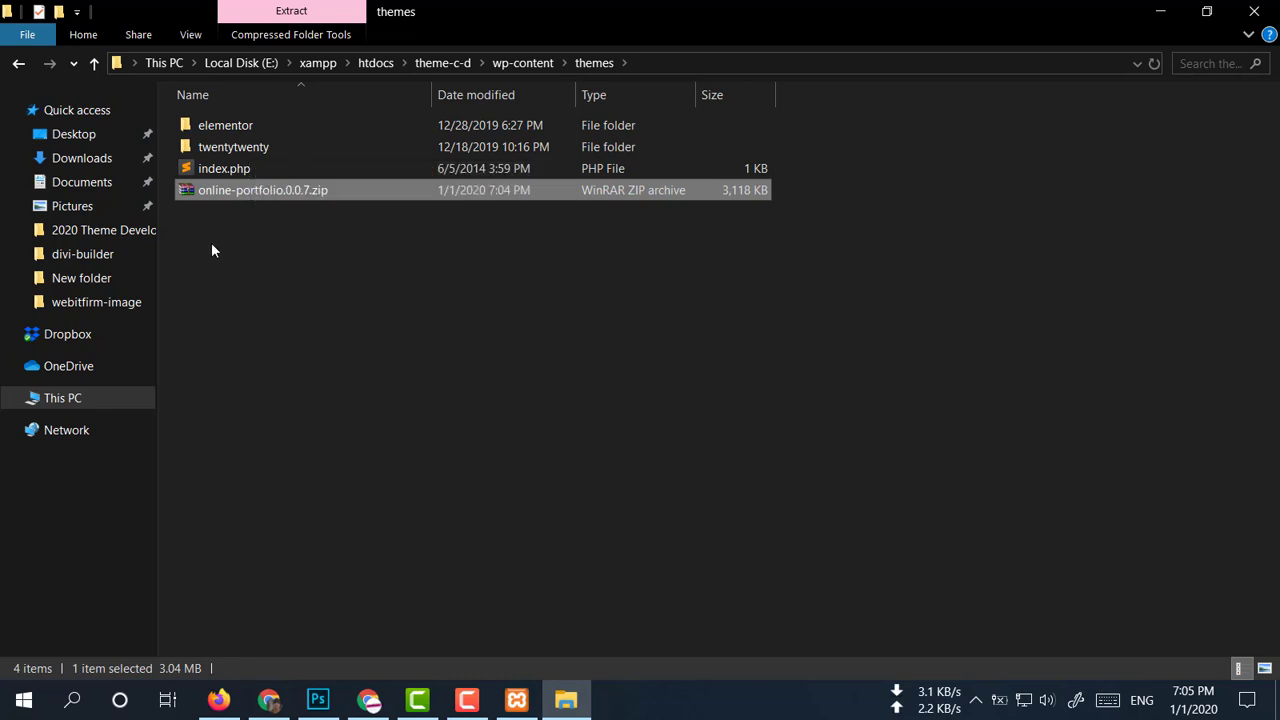
Step: Extract the theme archive into its own online-portfolio.0.0.7 folder within themes and delete the zip file
double_click(228, 126)
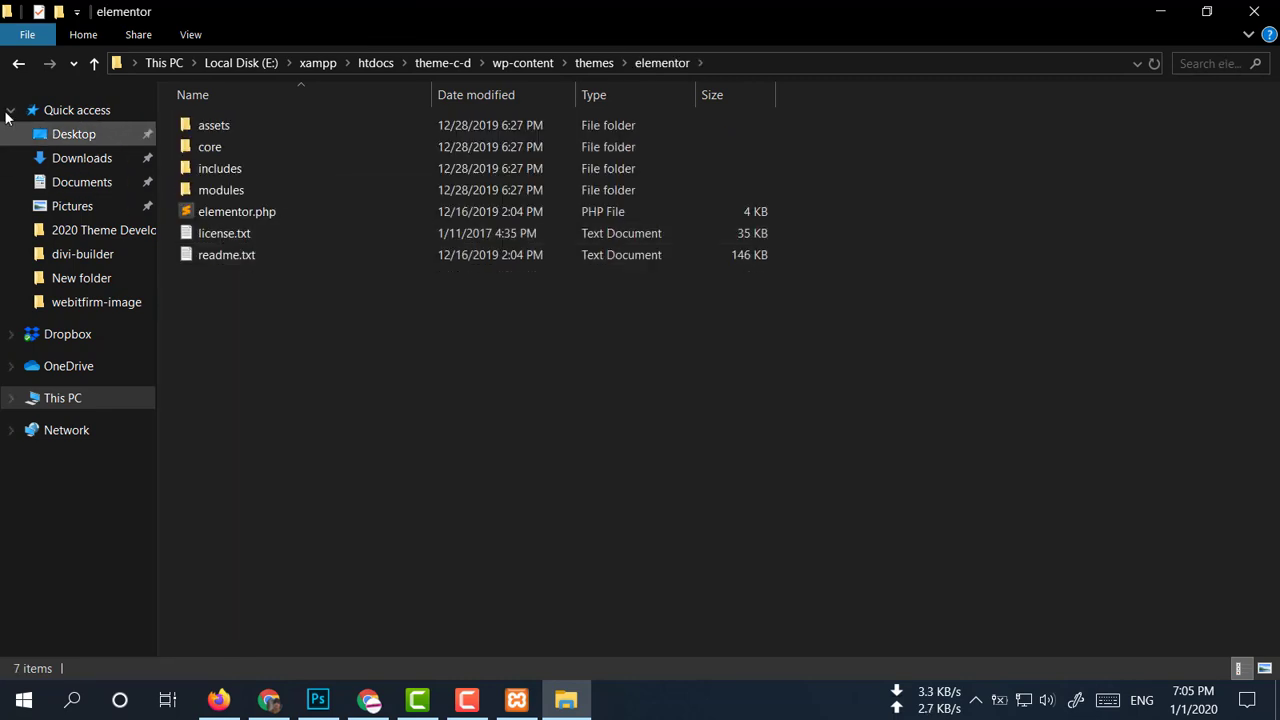
click(19, 64)
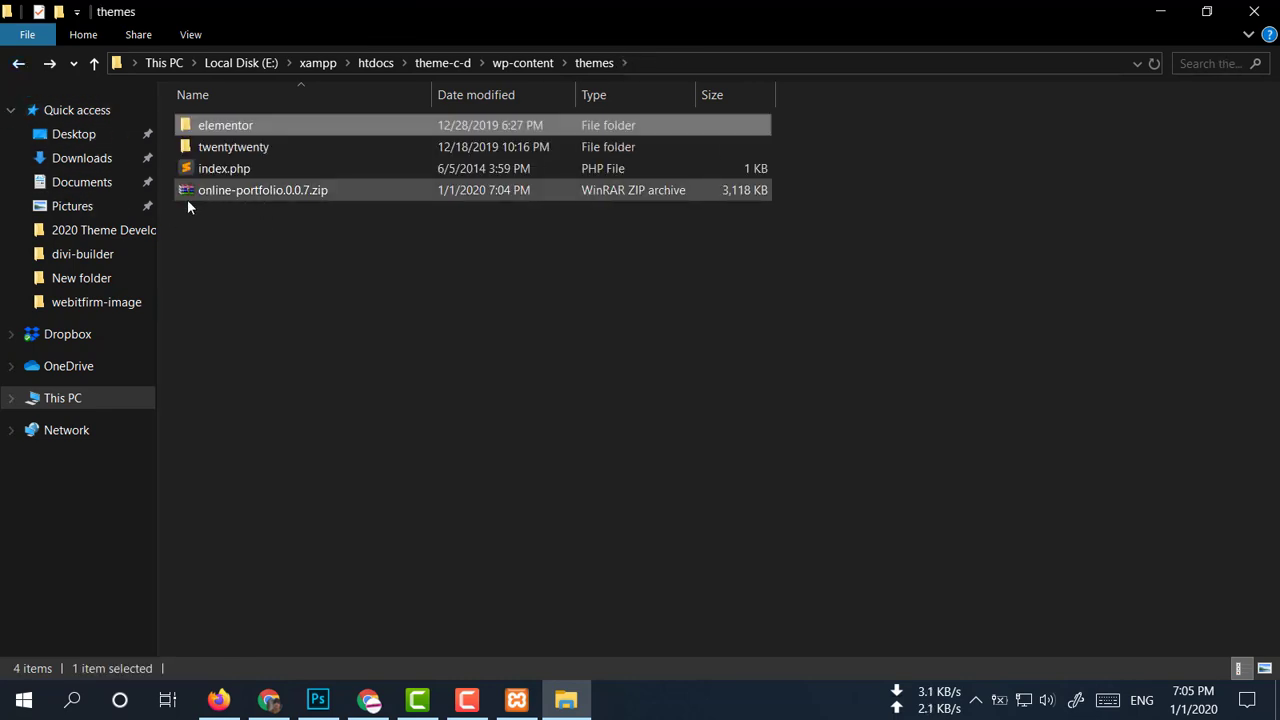
right_click(235, 192)
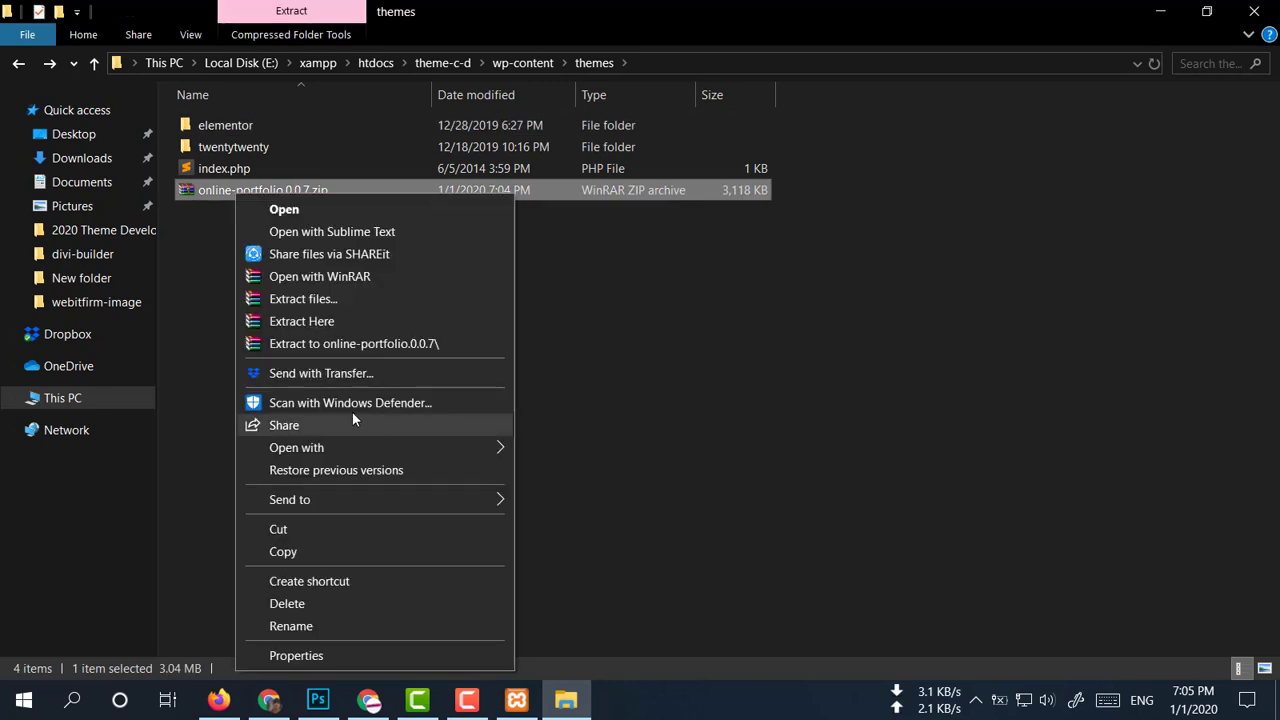
click(343, 341)
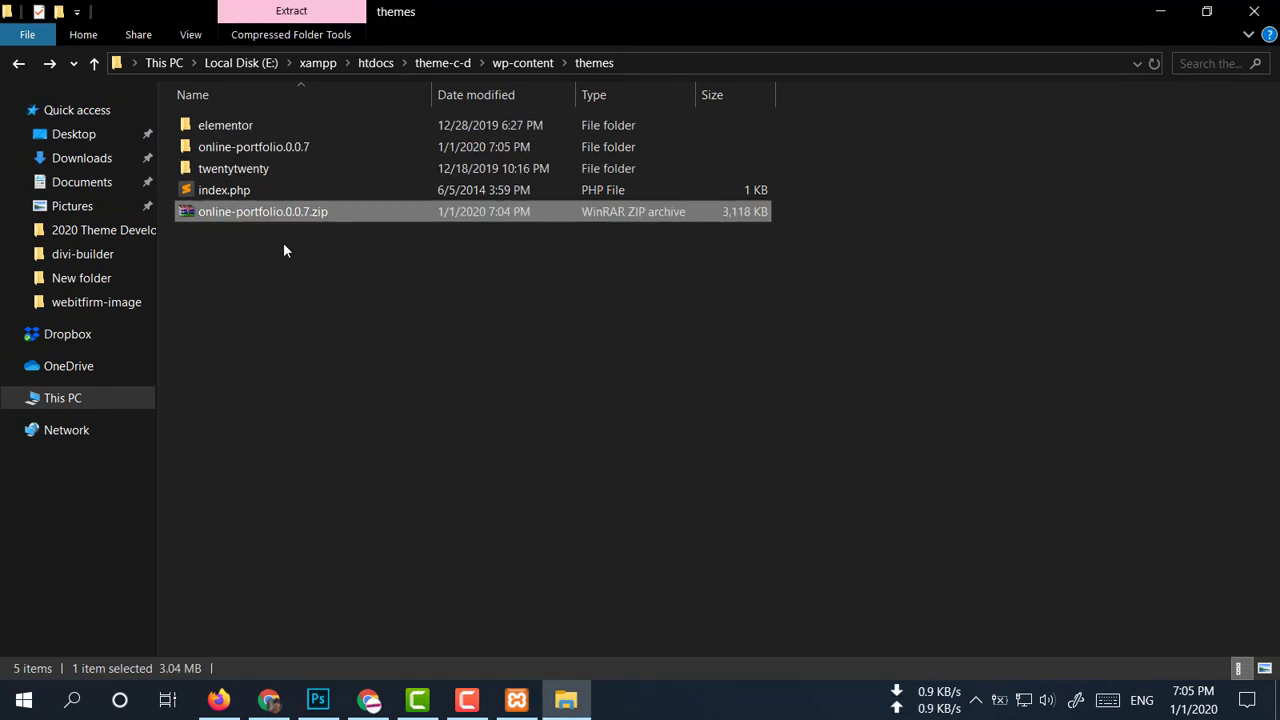
key(Delete)
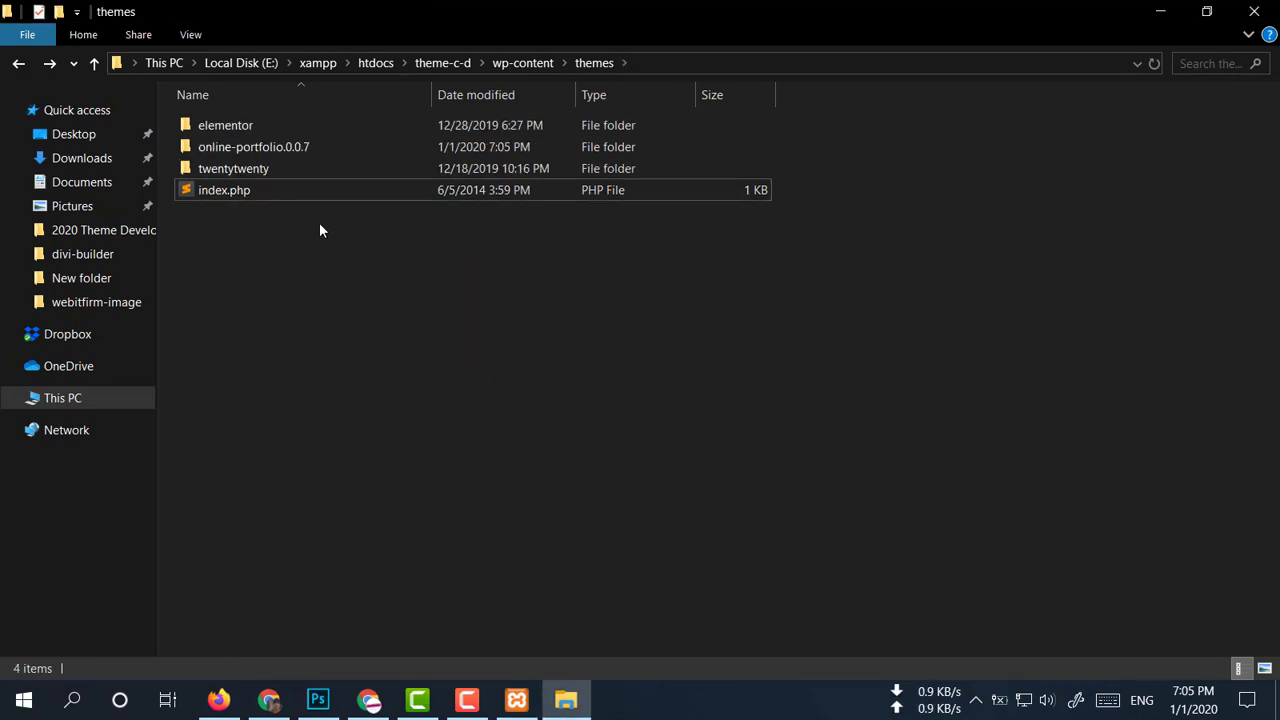
Step: Place the inner online-portfolio folder from online-portfolio.0.0.7 directly into the themes folder
click(283, 156)
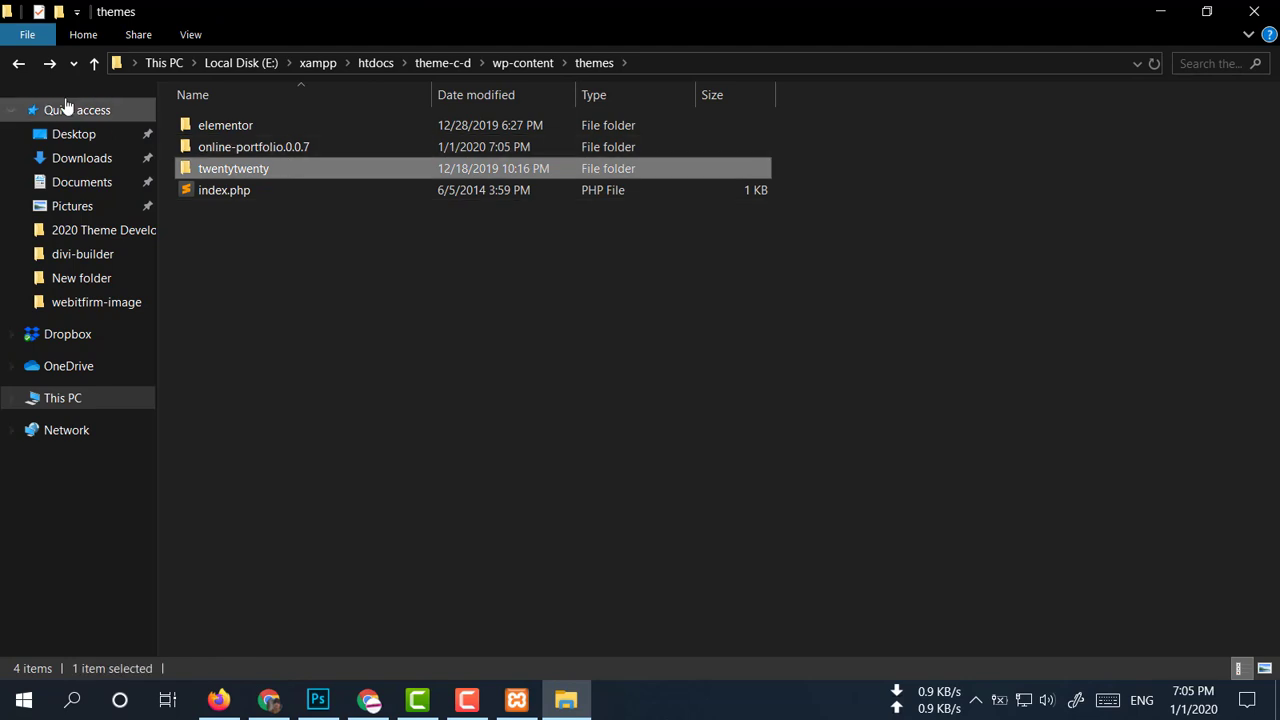
double_click(262, 148)
click(255, 132)
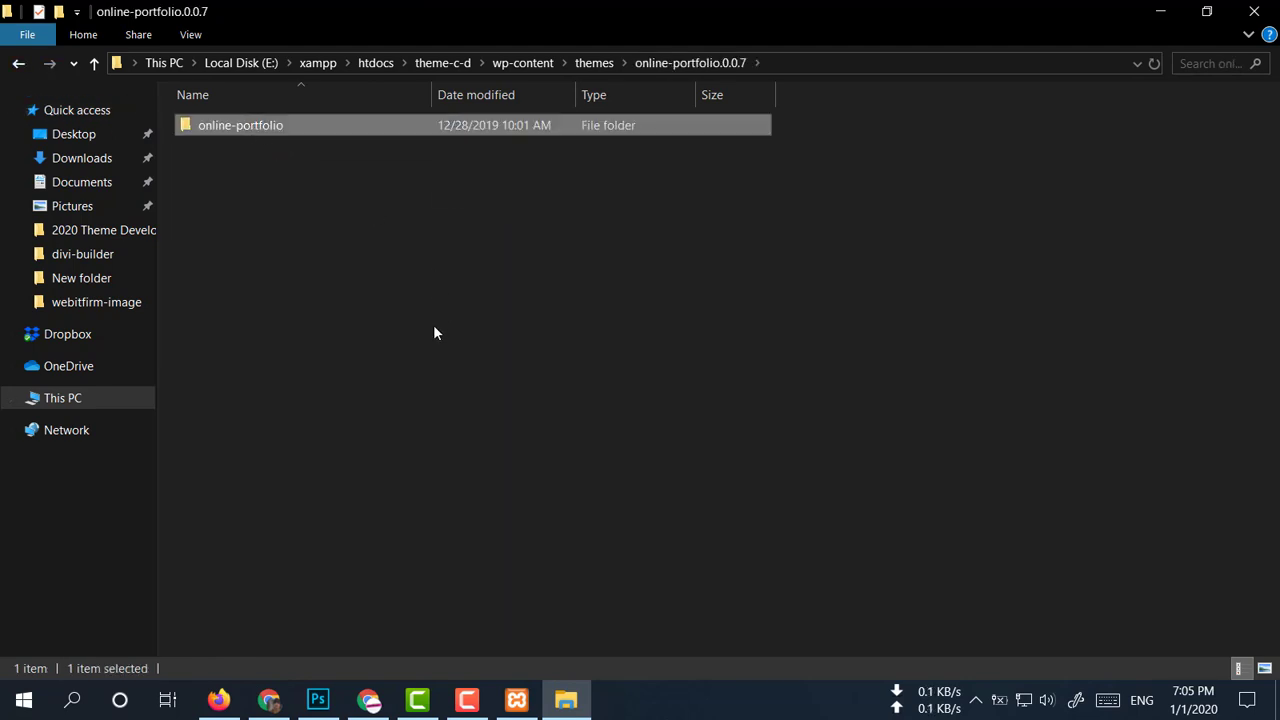
click(17, 63)
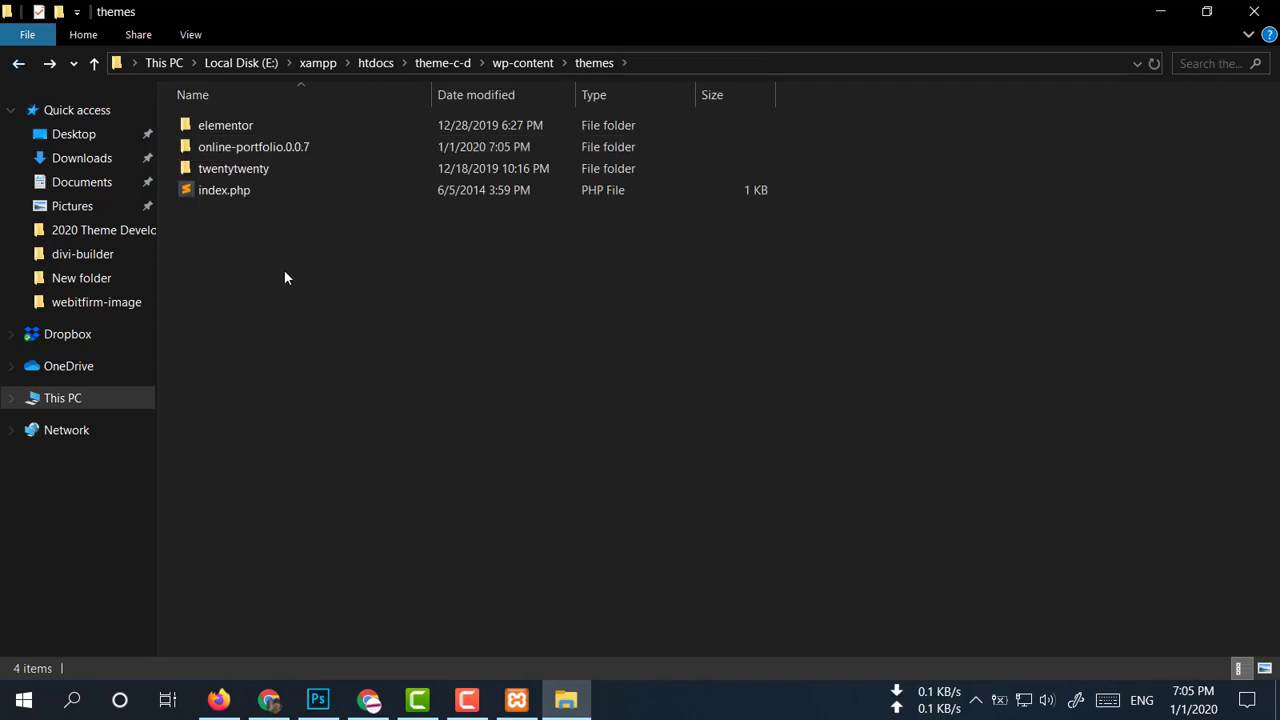
key(ctrl+v)
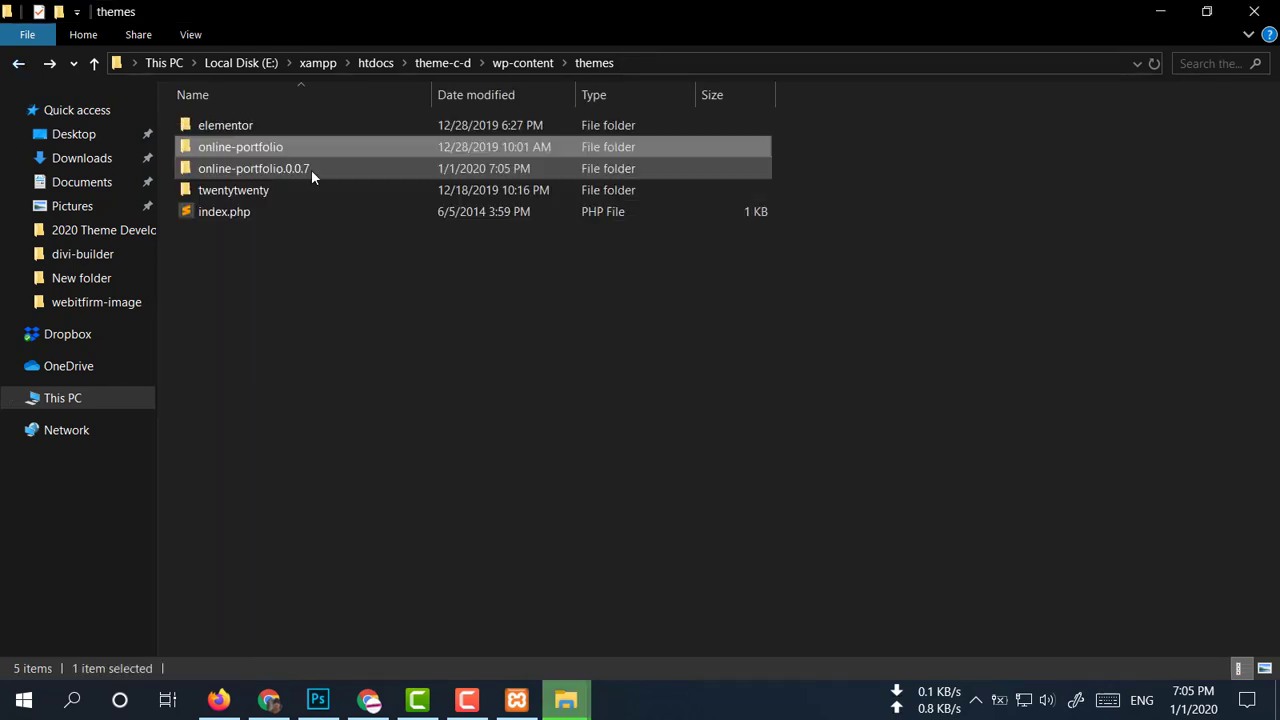
Step: Open the online-portfolio folder in themes to view its theme files
click(273, 177)
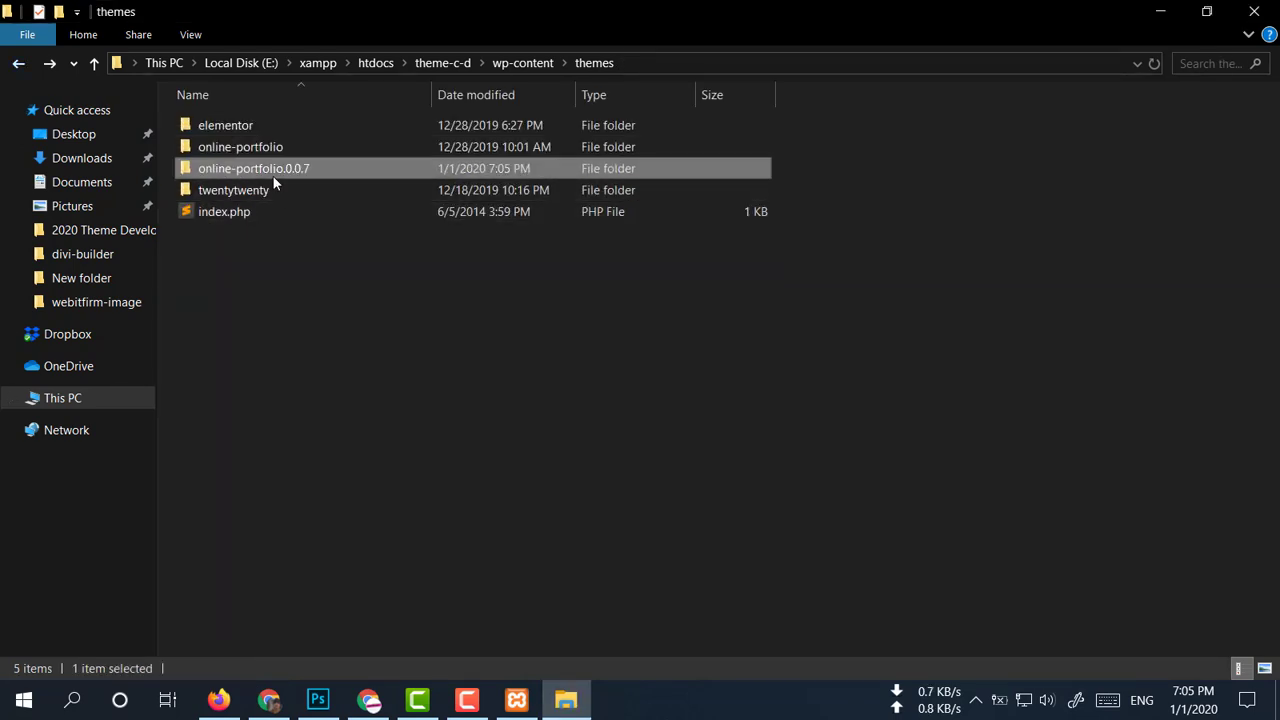
click(272, 150)
double_click(272, 150)
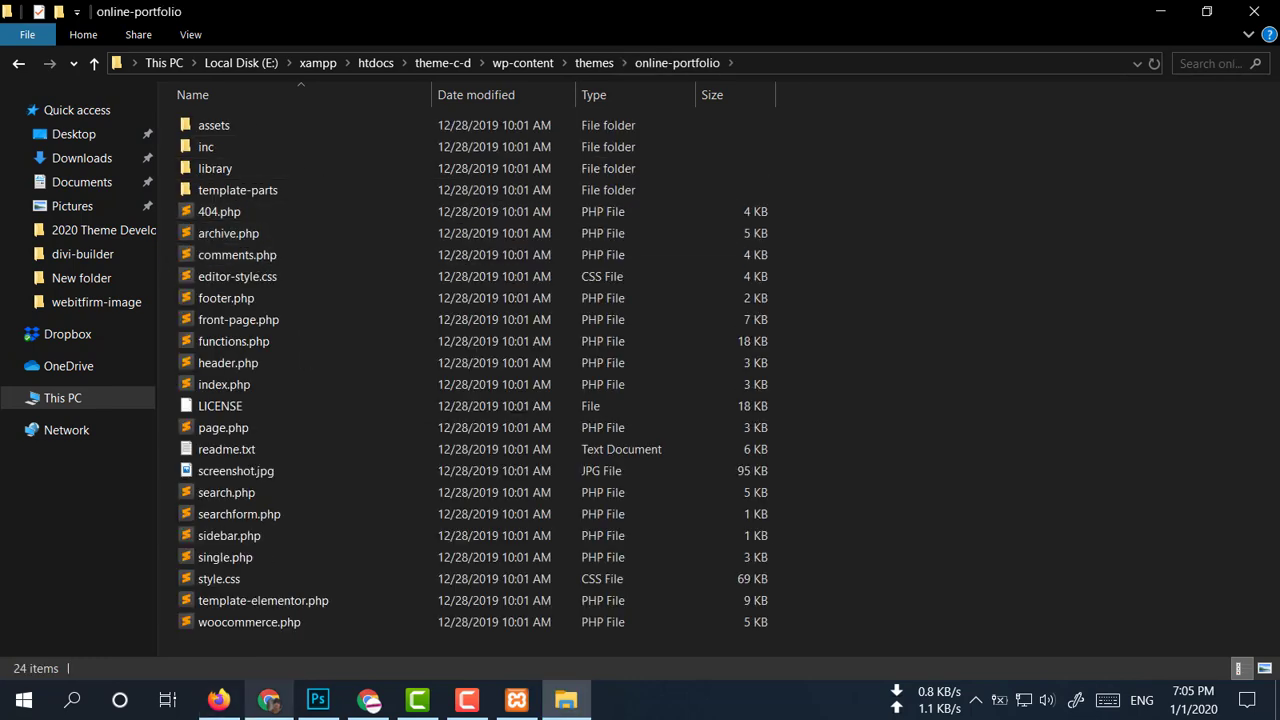
Step: Switch to Chrome, close the Online Portfolio theme preview and open the WordPress site's installed themes page
click(368, 699)
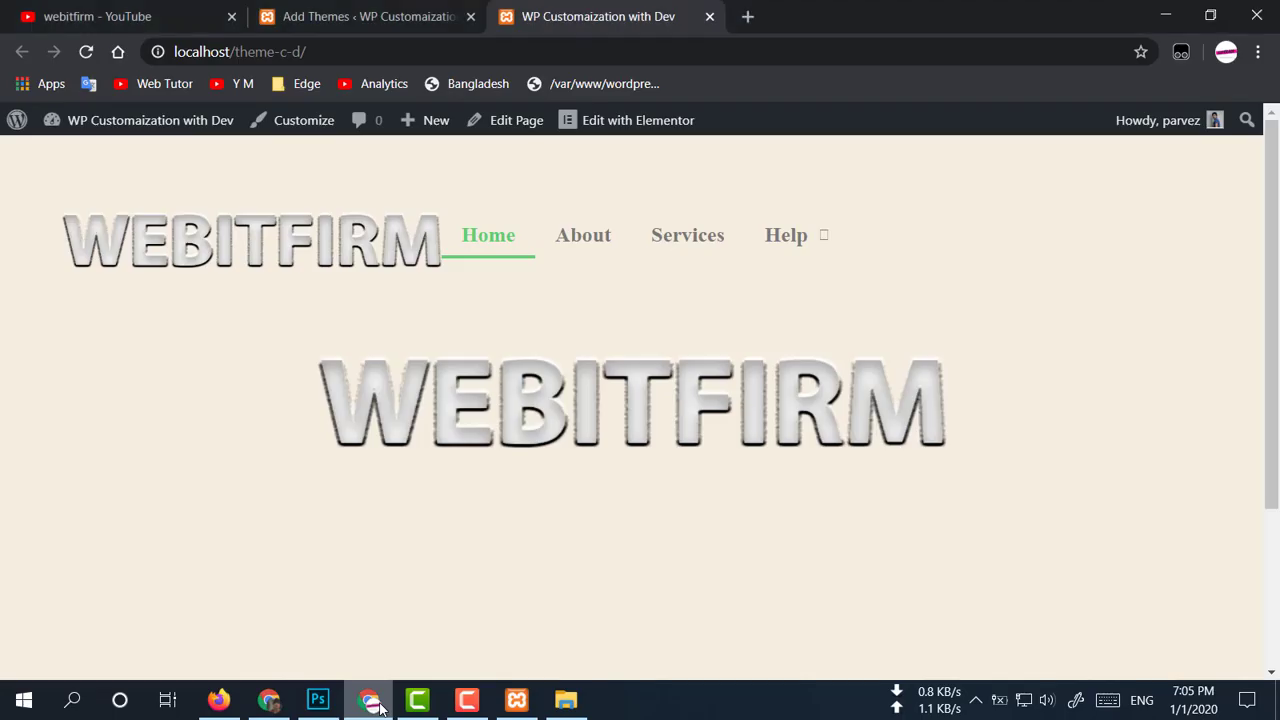
click(365, 14)
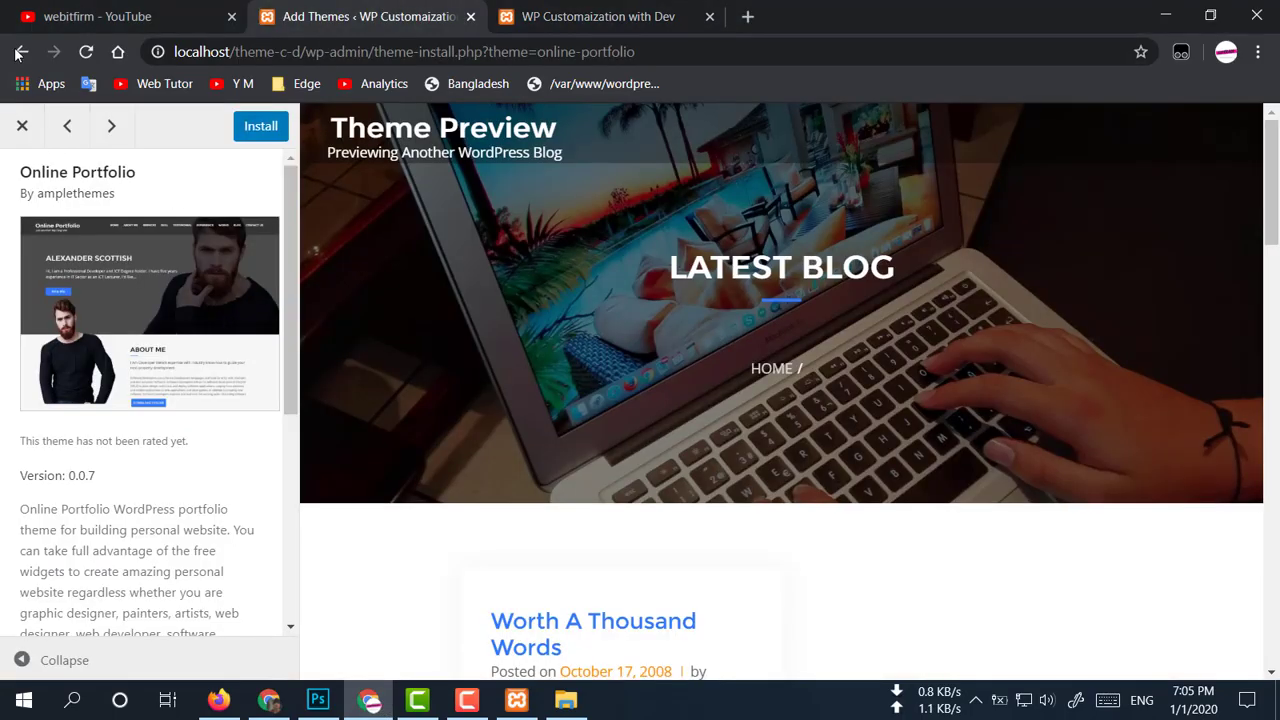
click(22, 126)
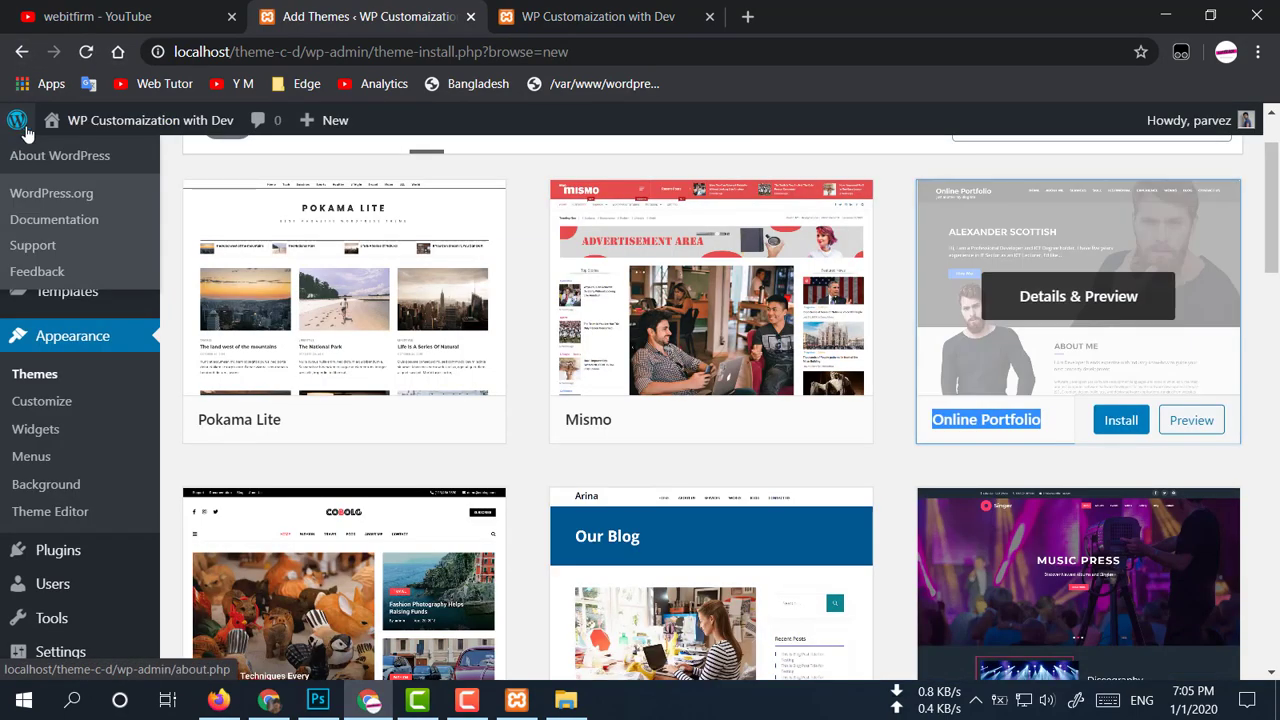
scroll(451, 523, up, 1)
click(79, 477)
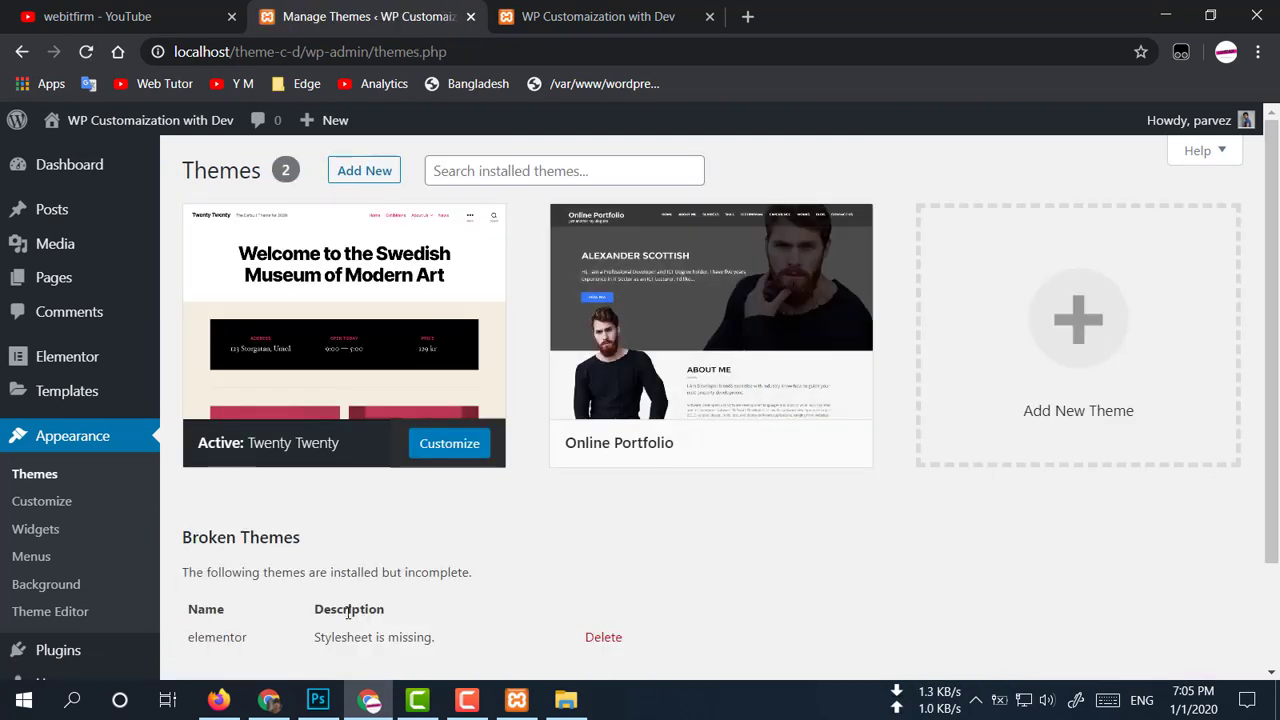
Step: Examine the description of the elementor entry under Broken Themes
scroll(348, 613, down, 1)
drag(316, 541, 464, 543)
click(474, 496)
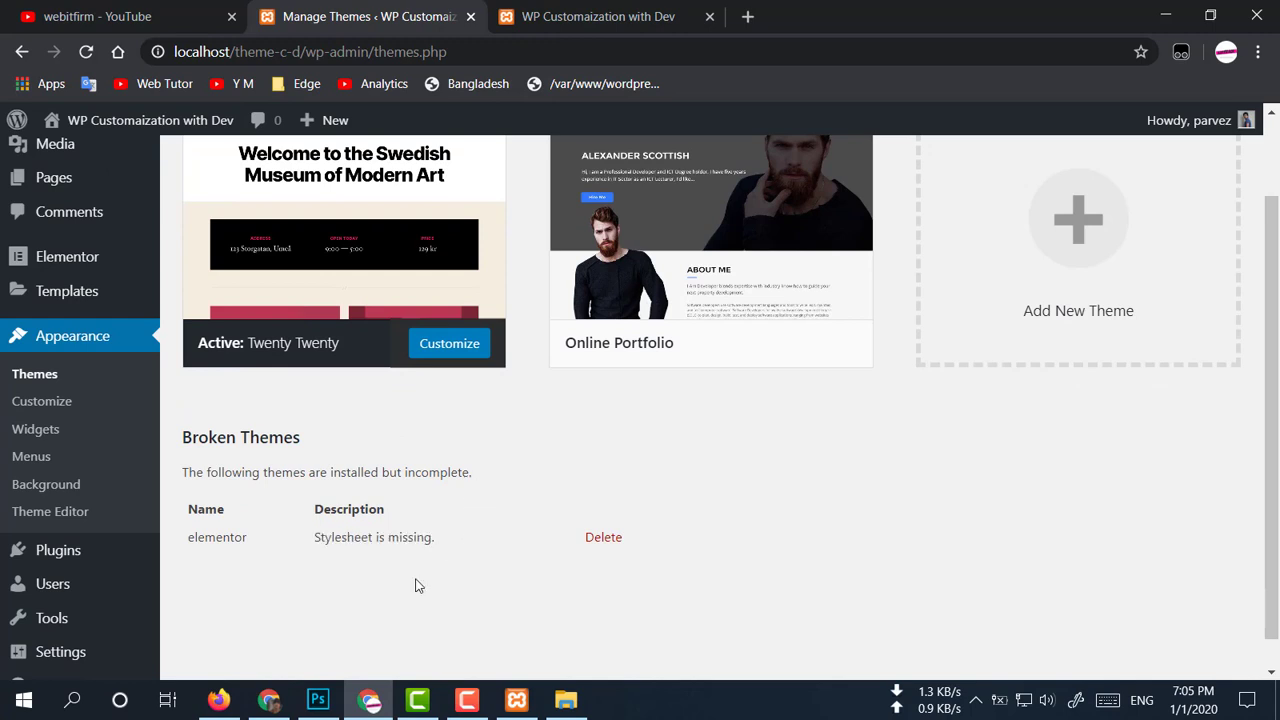
Step: Activate the Online Portfolio theme on the installed themes page
scroll(418, 586, up, 1)
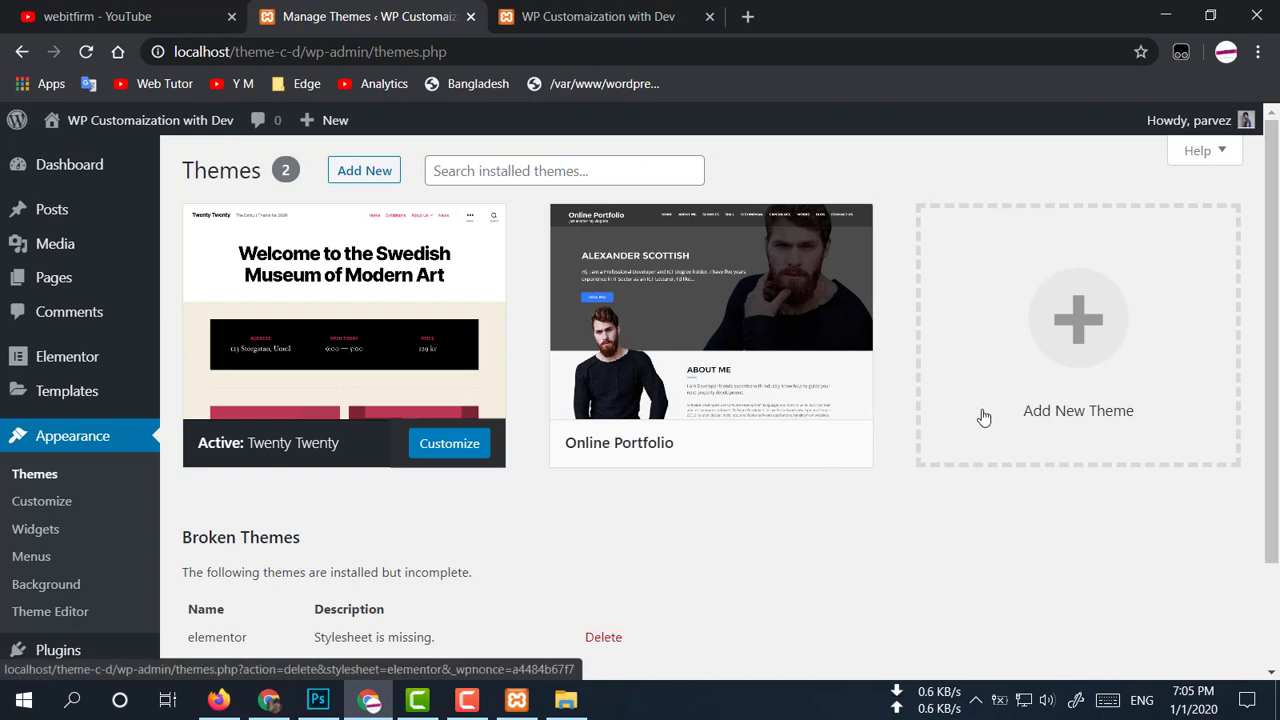
mouse_move(710, 300)
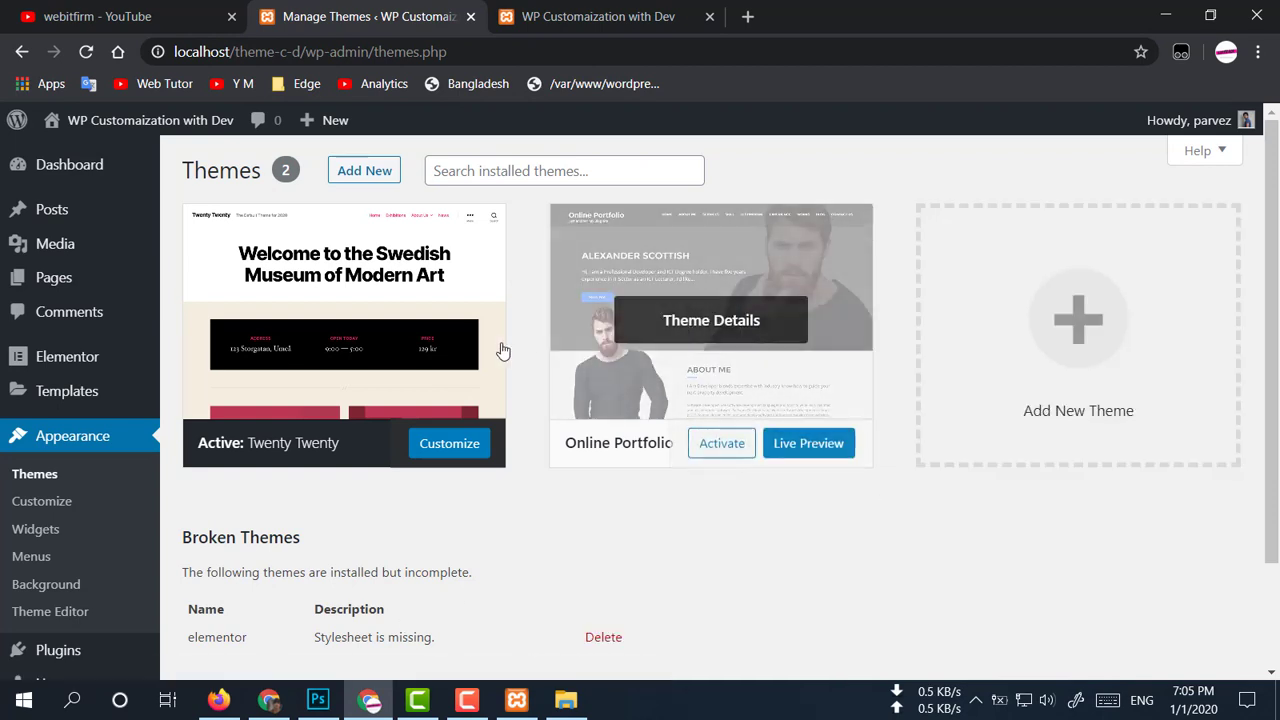
mouse_move(678, 345)
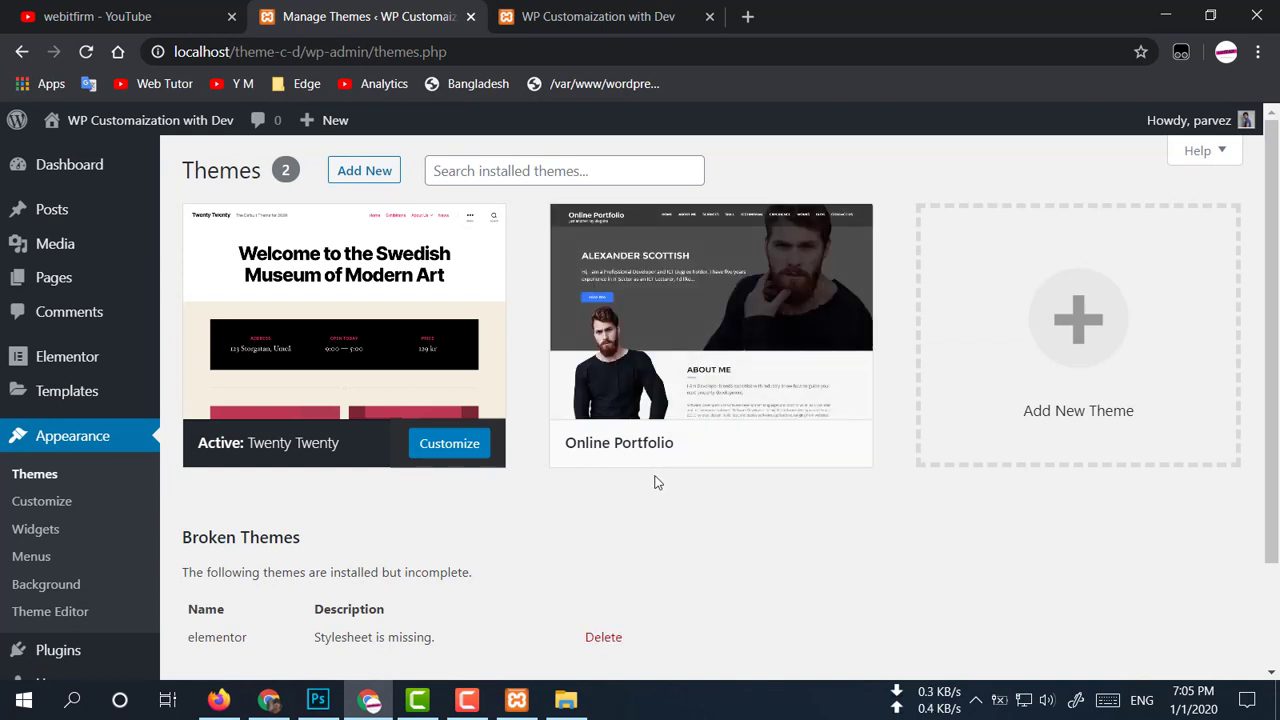
click(708, 444)
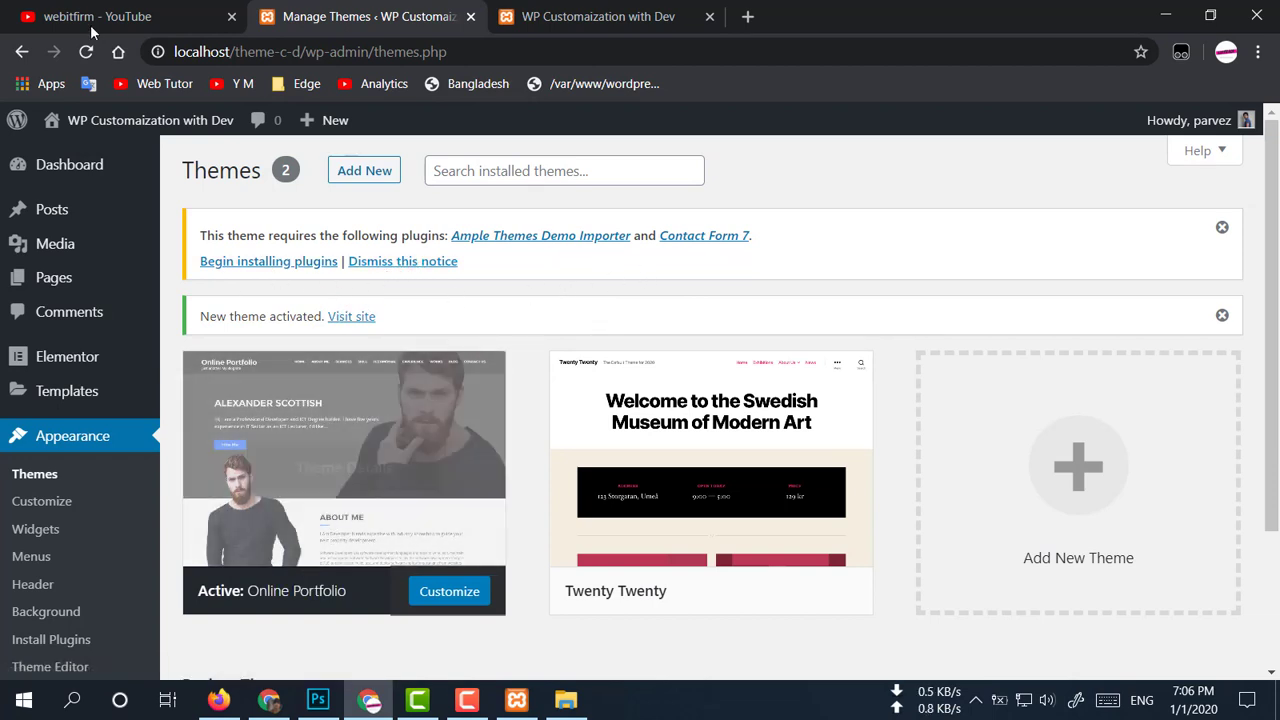
Step: Reload the site's front page and review how it looks with the Online Portfolio theme, down to the footer
key(ctrl+Tab)
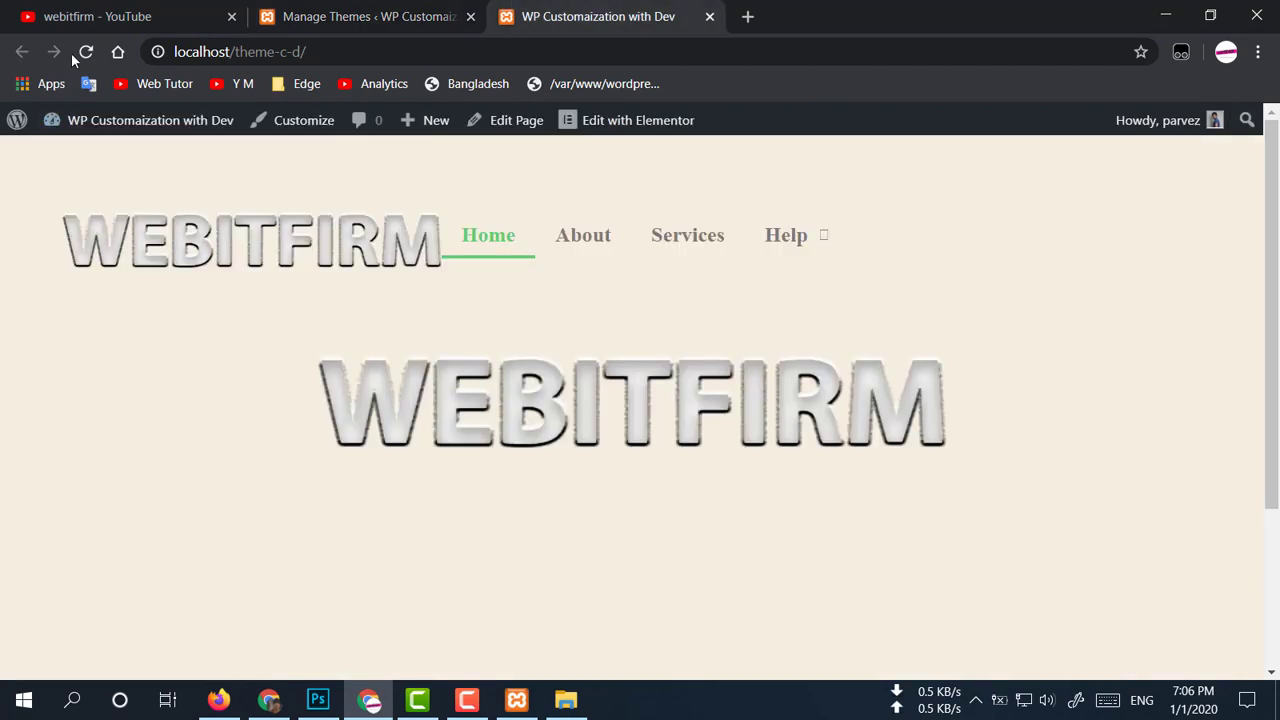
click(90, 58)
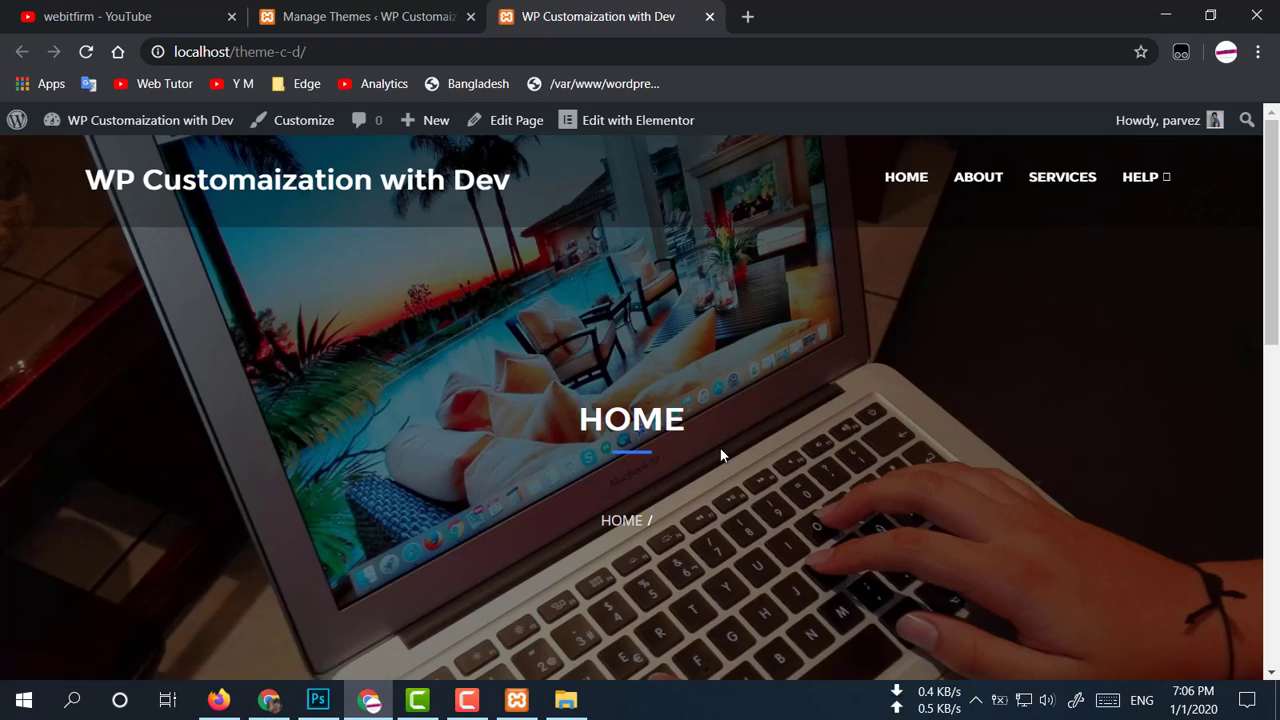
scroll(631, 540, down, 9)
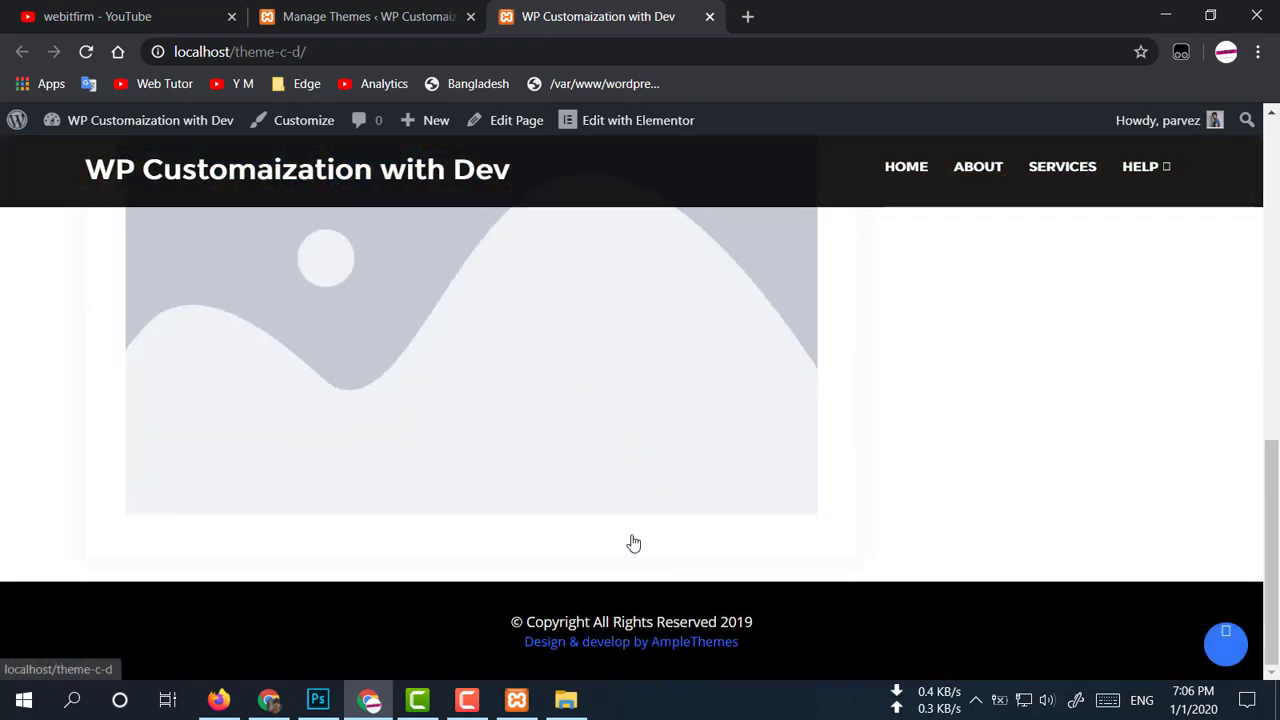
scroll(633, 543, up, 5)
scroll(633, 543, up, 5)
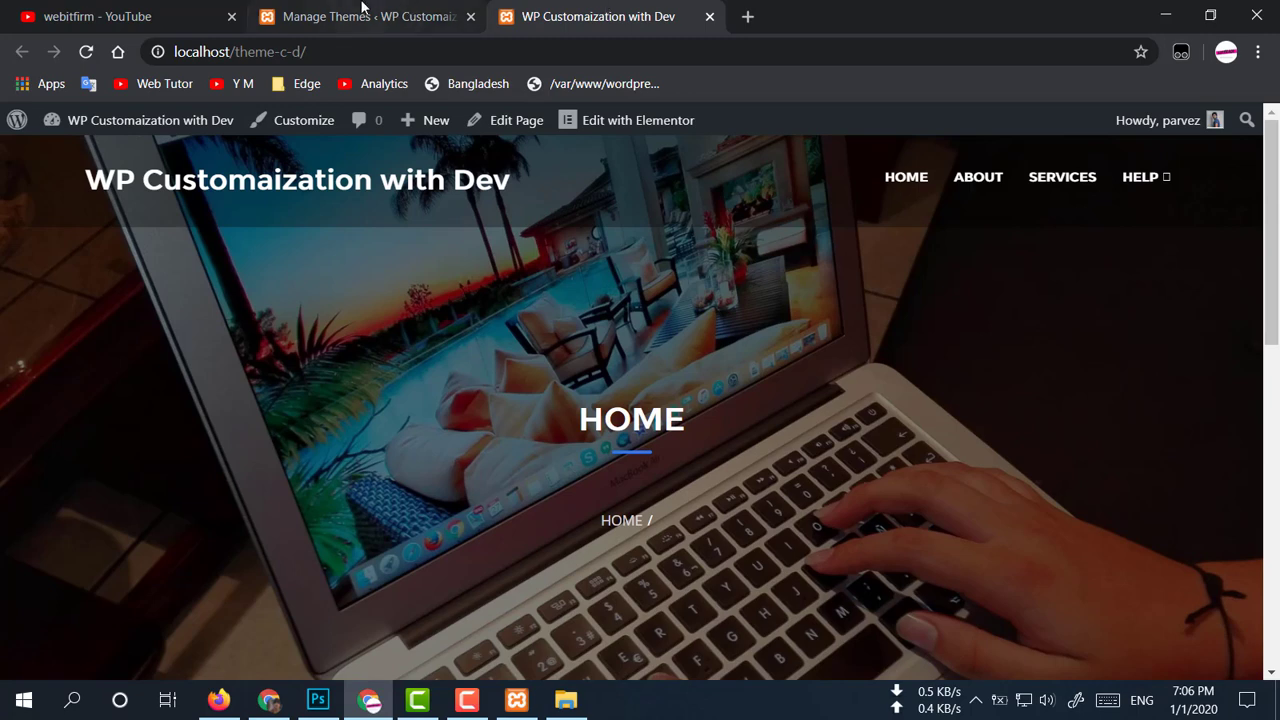
Step: Return to the Themes page and open the installer for the theme's required plugins in a separate tab
click(370, 16)
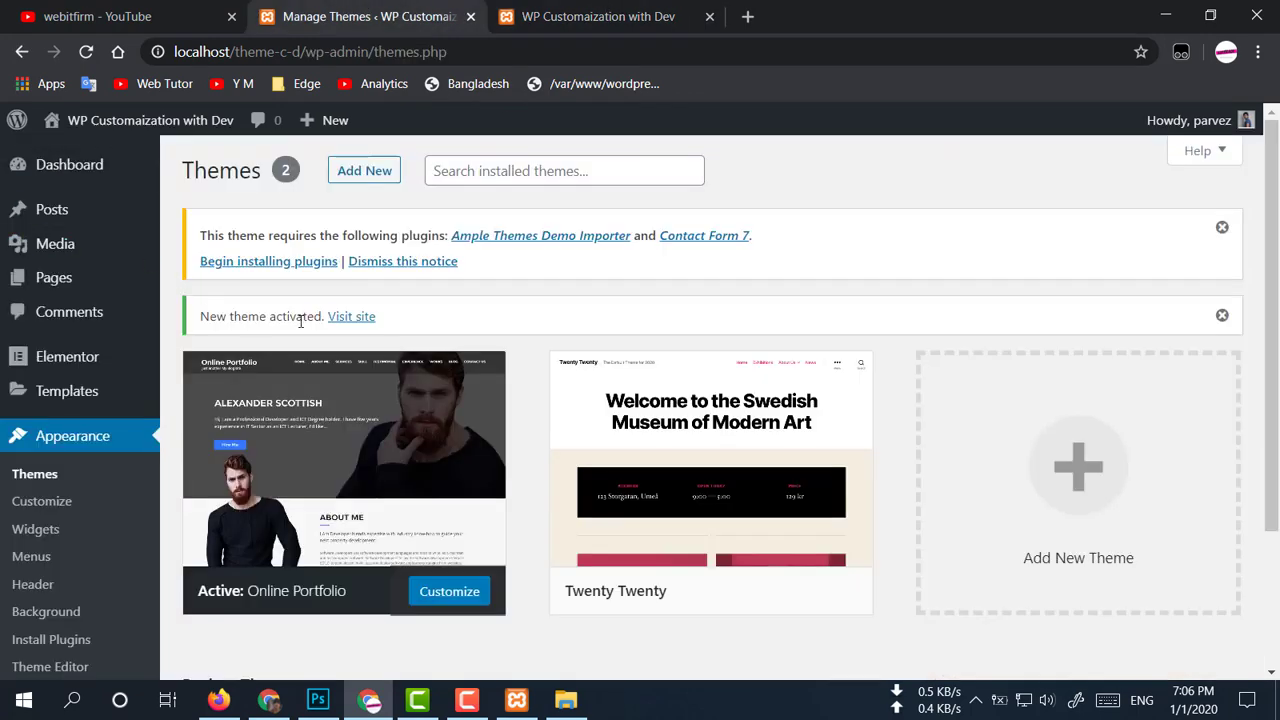
ctrl+click(305, 261)
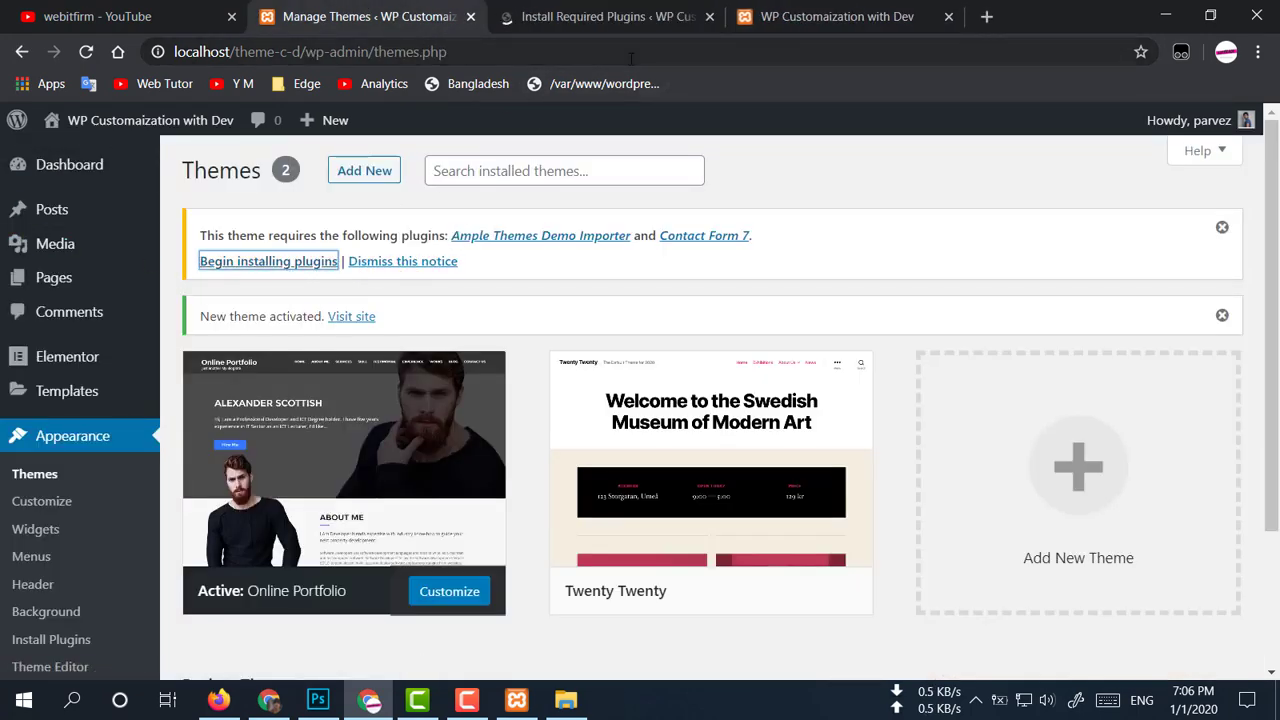
click(606, 16)
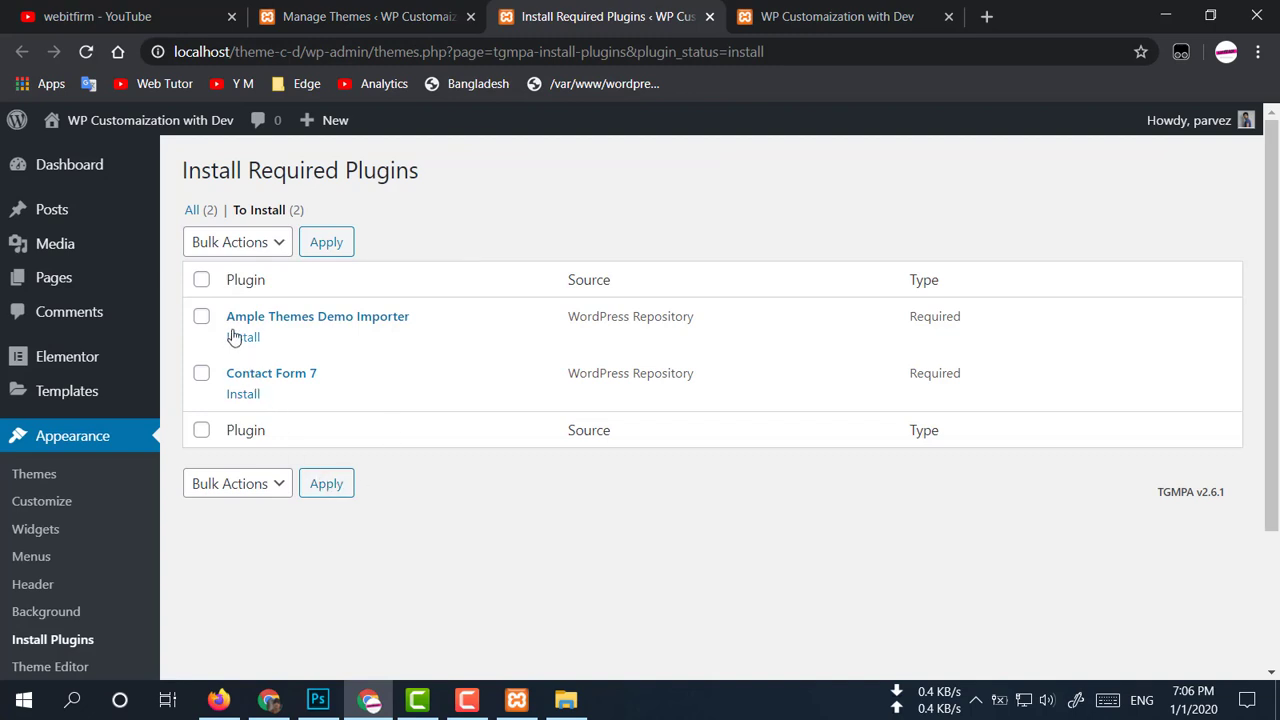
Step: Install the Ample Themes Demo Importer and Contact Form 7 plugins together with the Install bulk action
click(201, 316)
click(201, 373)
click(237, 242)
click(220, 286)
click(321, 247)
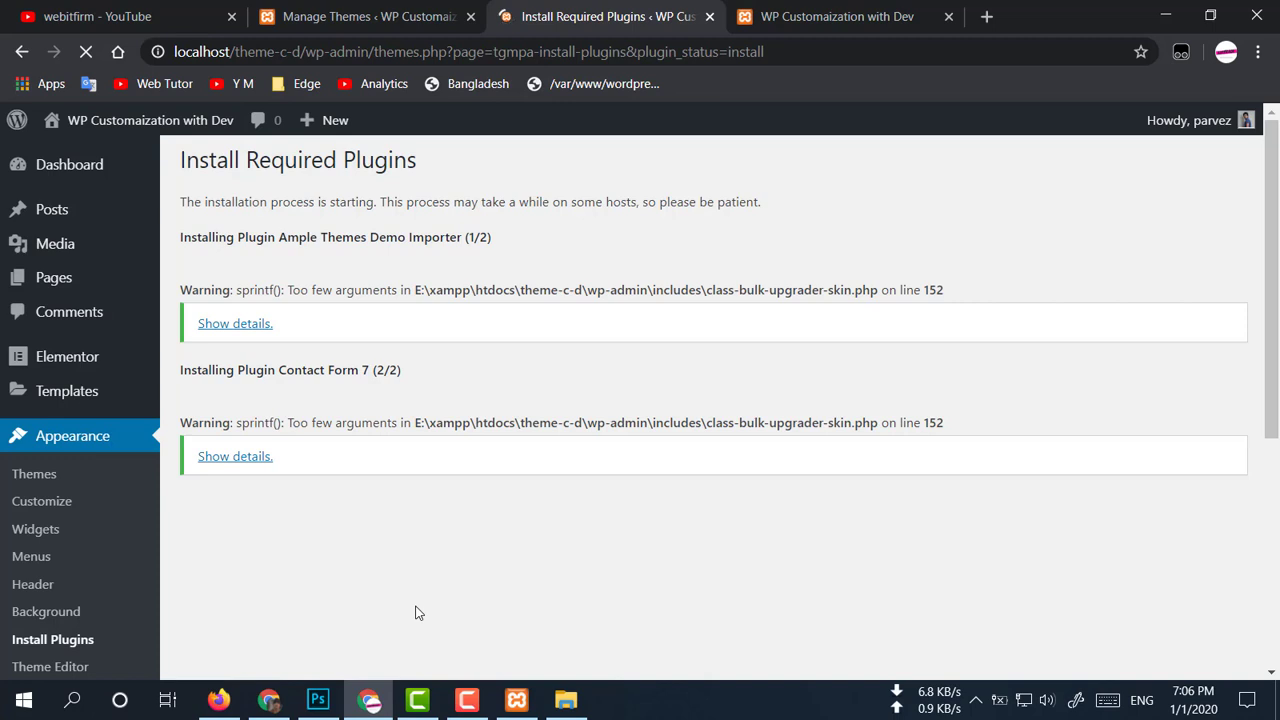
click(467, 700)
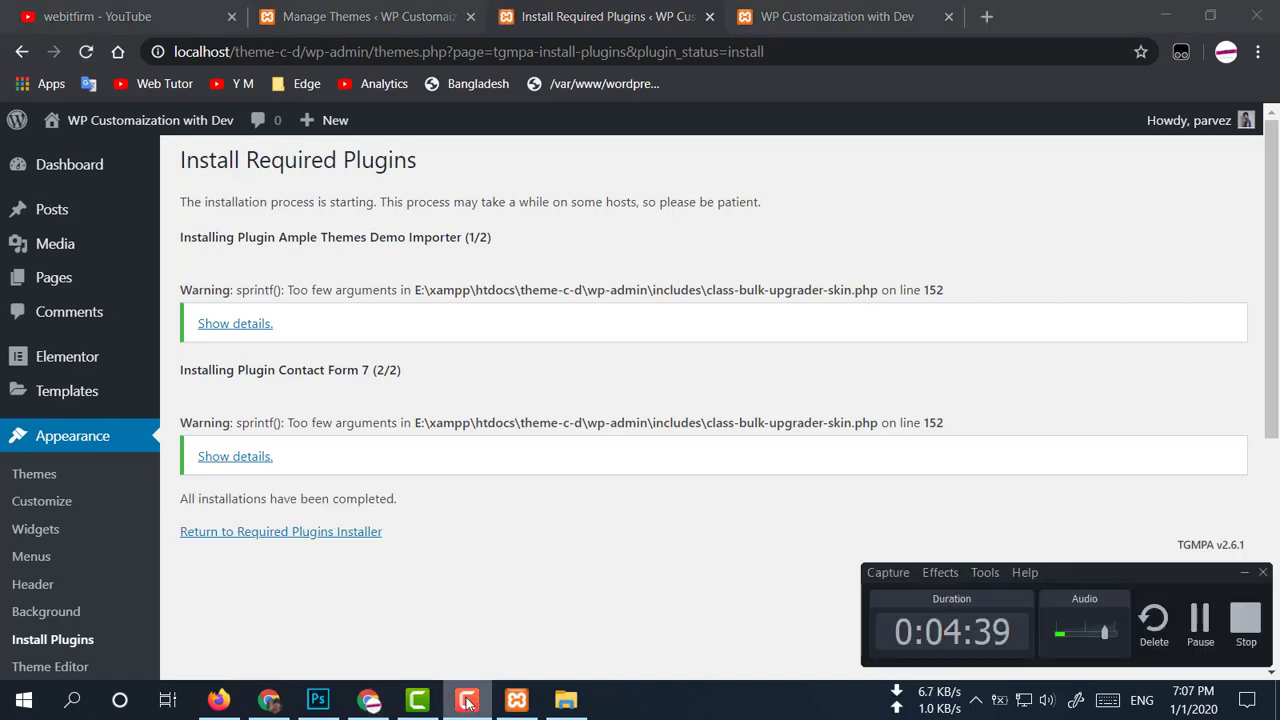
click(467, 700)
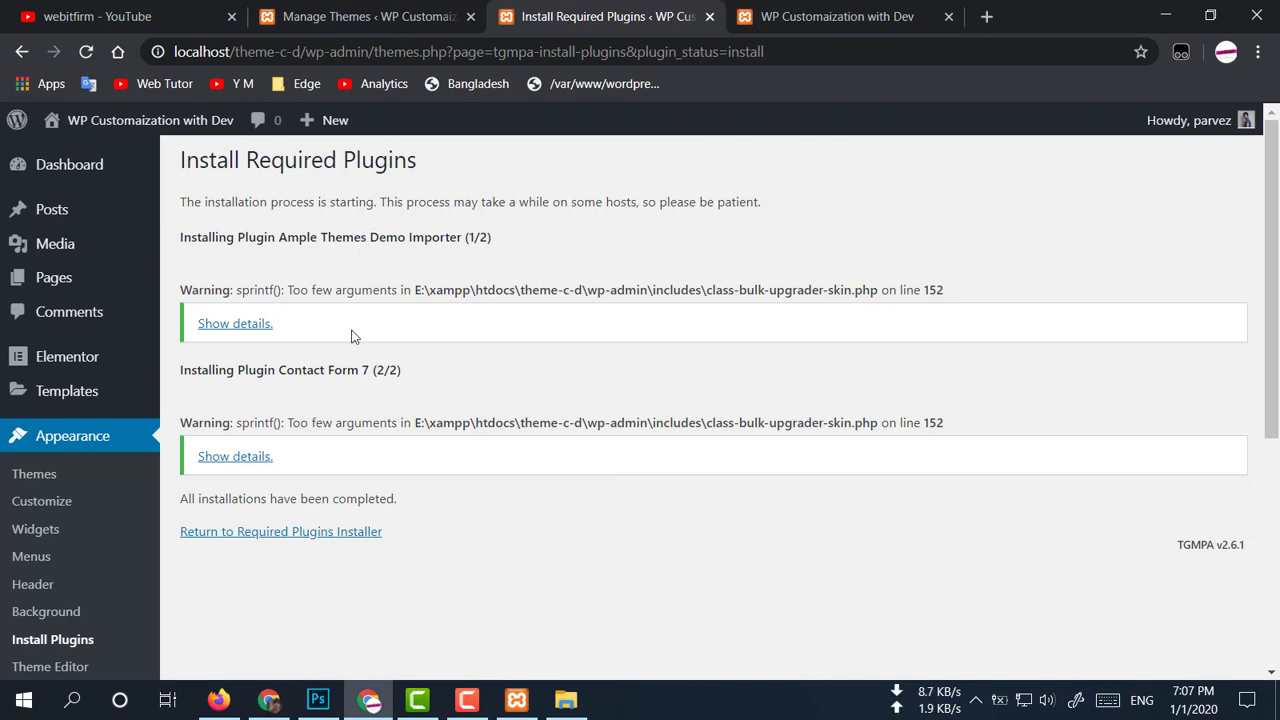
Step: Return to the required plugins list and activate all listed plugins with the Activate bulk action
click(354, 531)
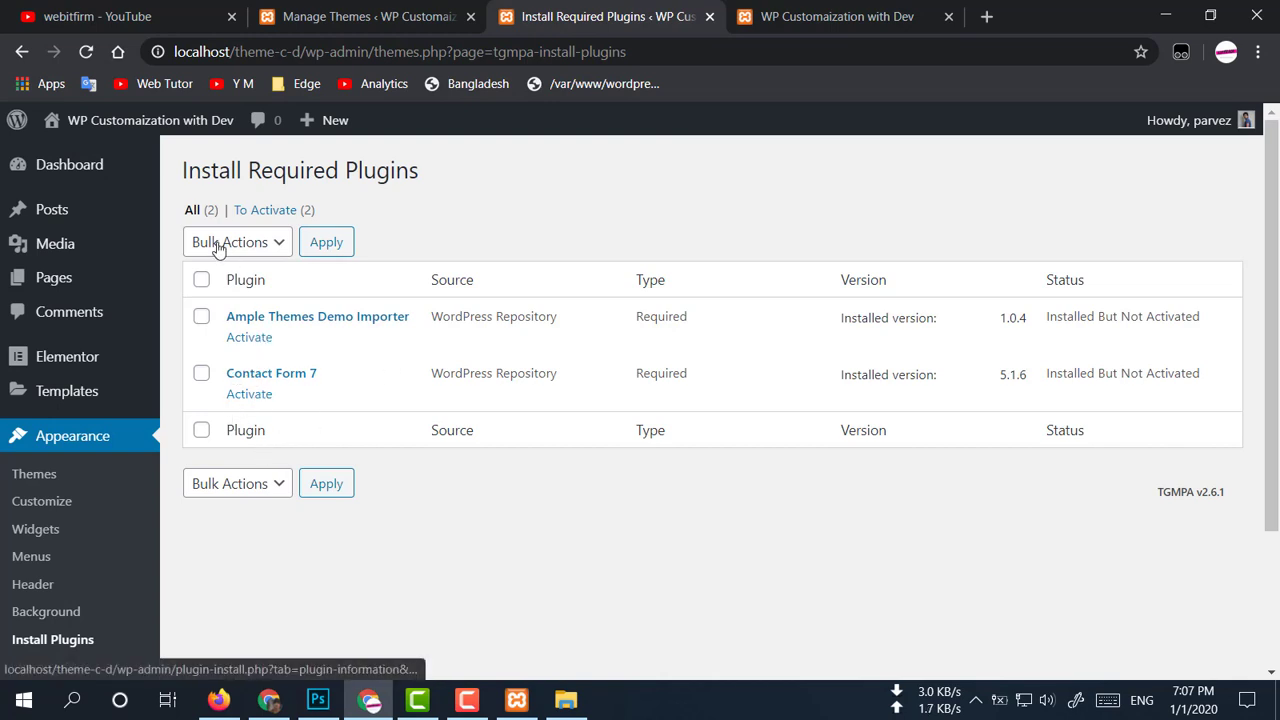
click(201, 283)
click(265, 247)
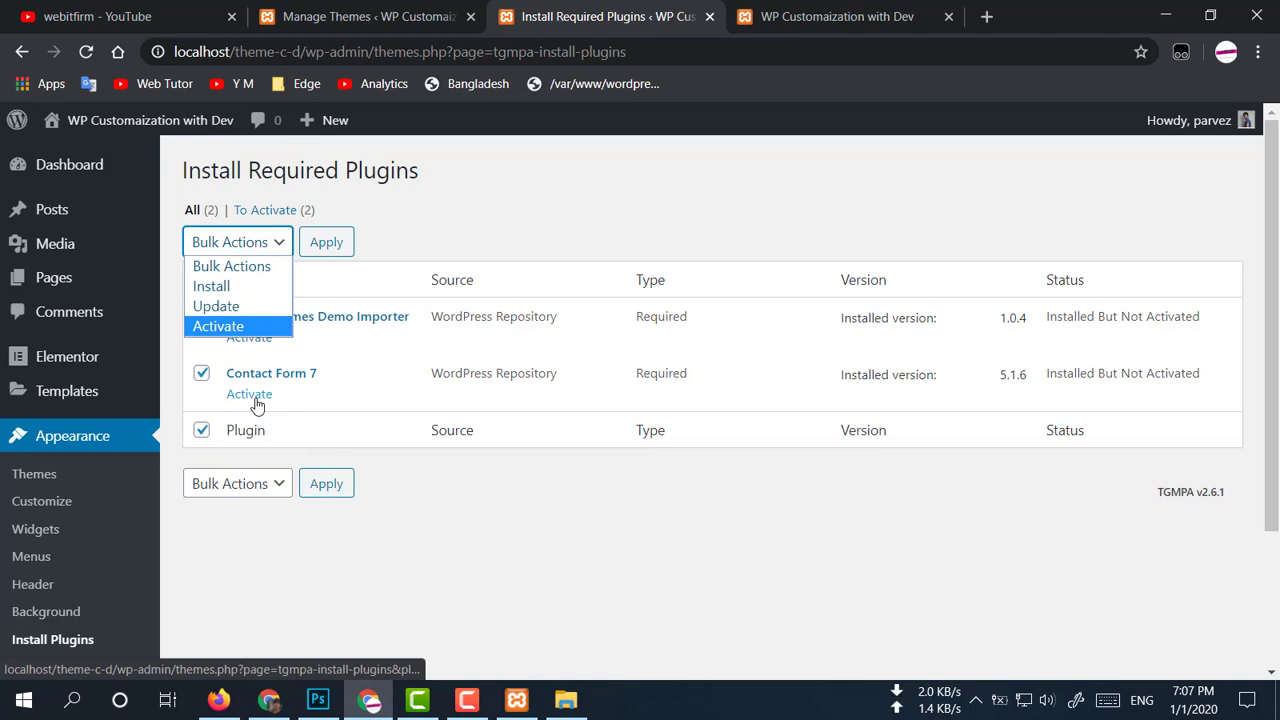
click(239, 325)
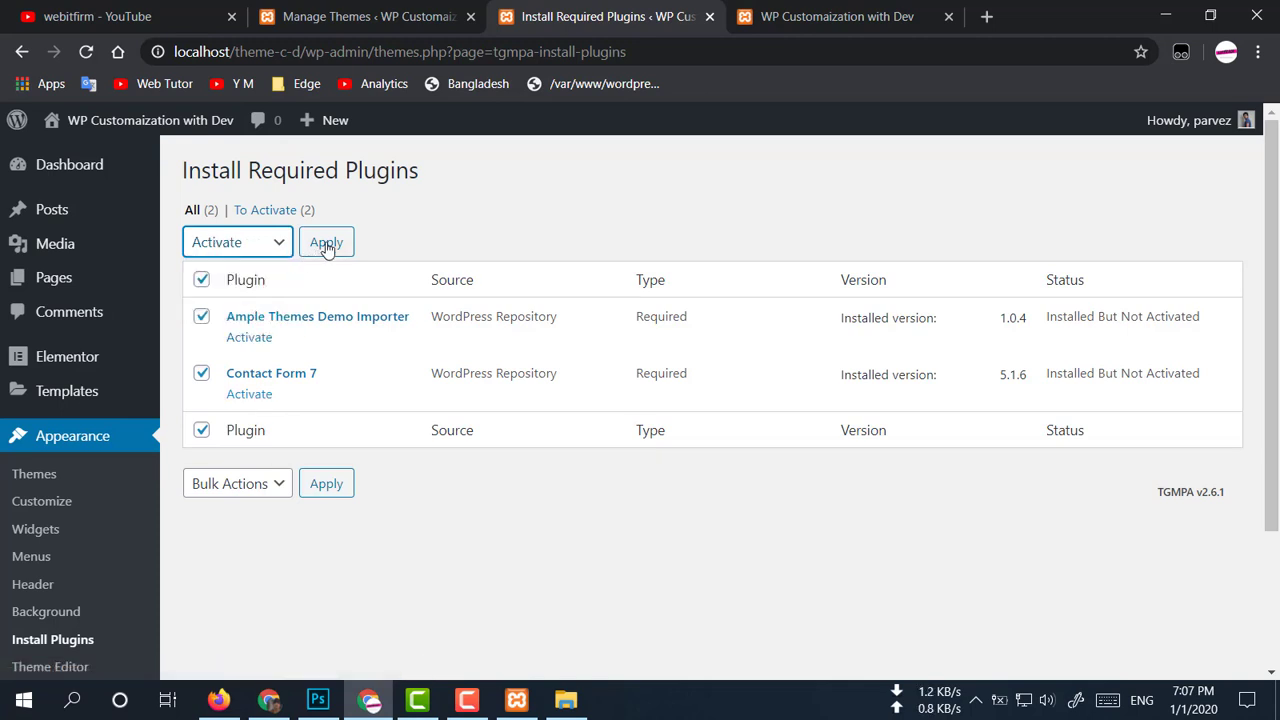
click(322, 245)
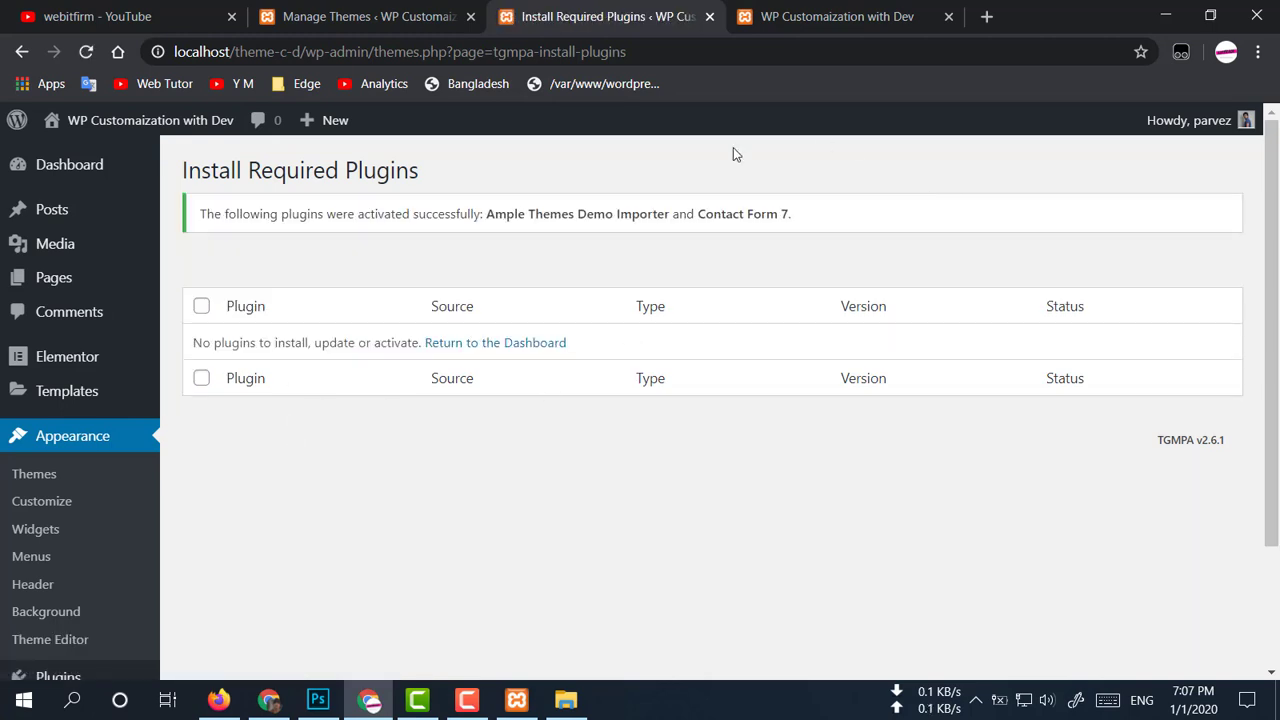
Step: Go back to the Manage Themes page and reload it to refresh the plugin notices
click(380, 17)
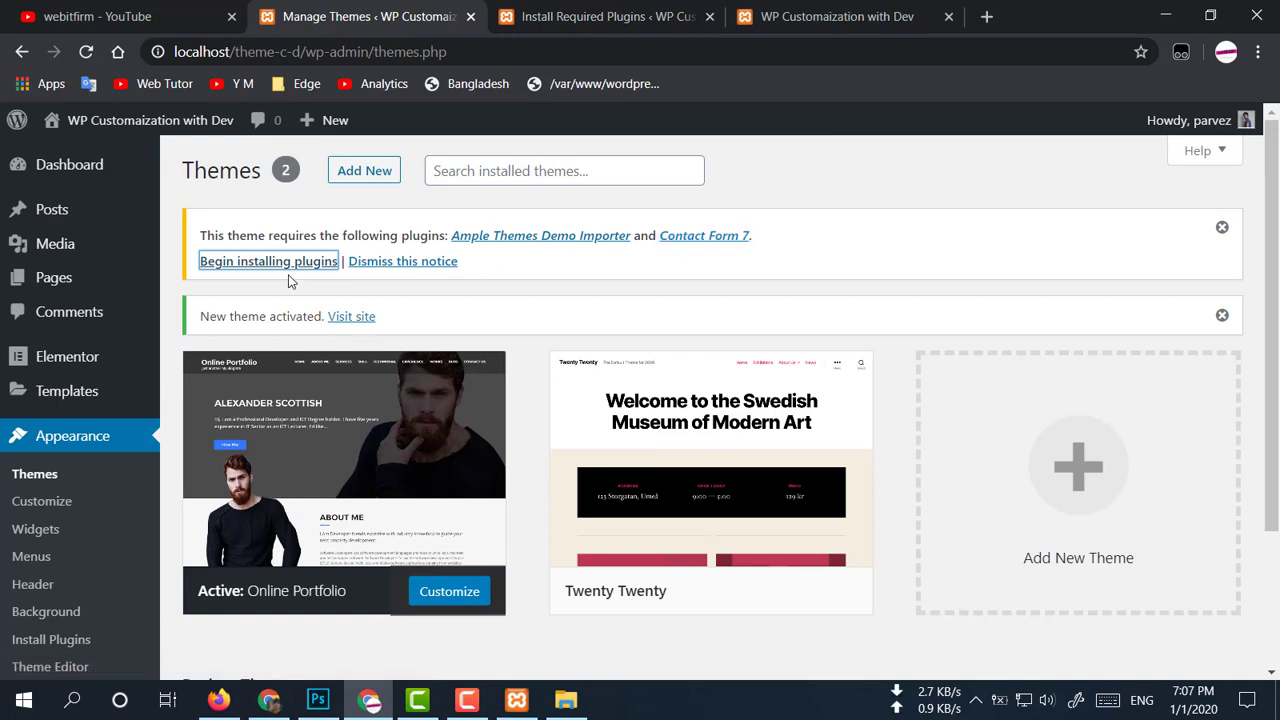
click(467, 700)
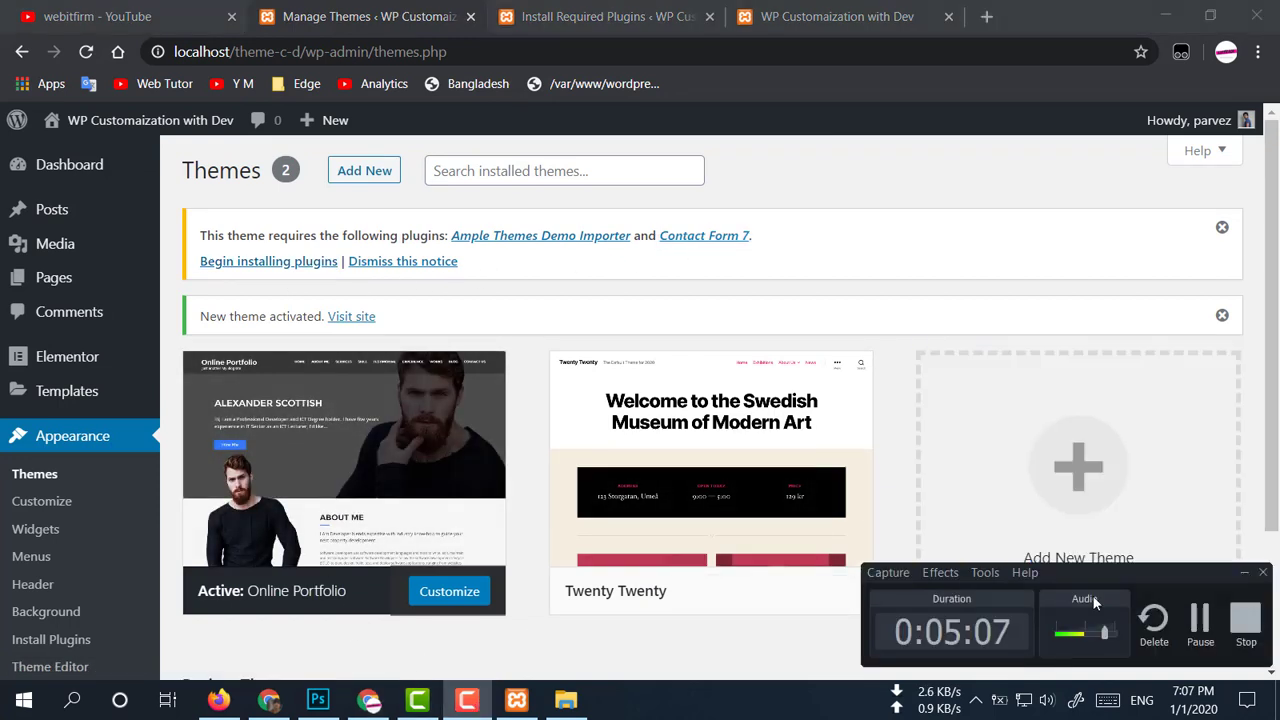
click(1219, 626)
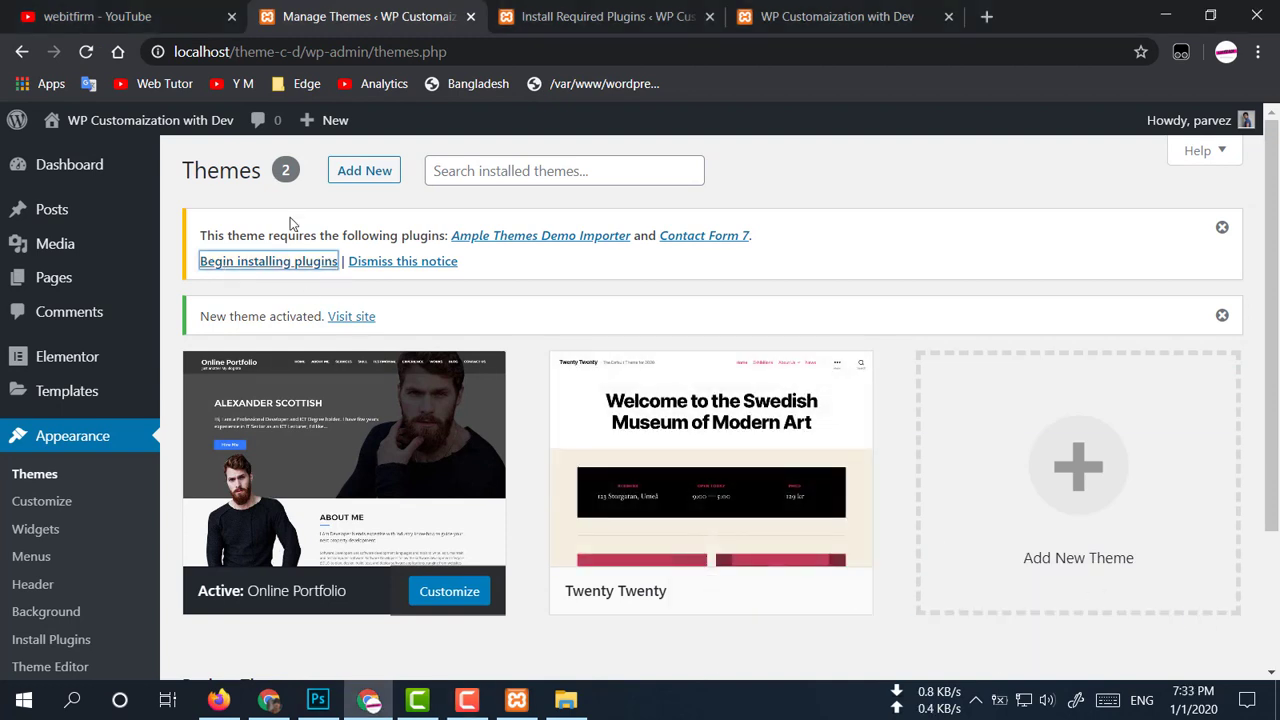
click(86, 52)
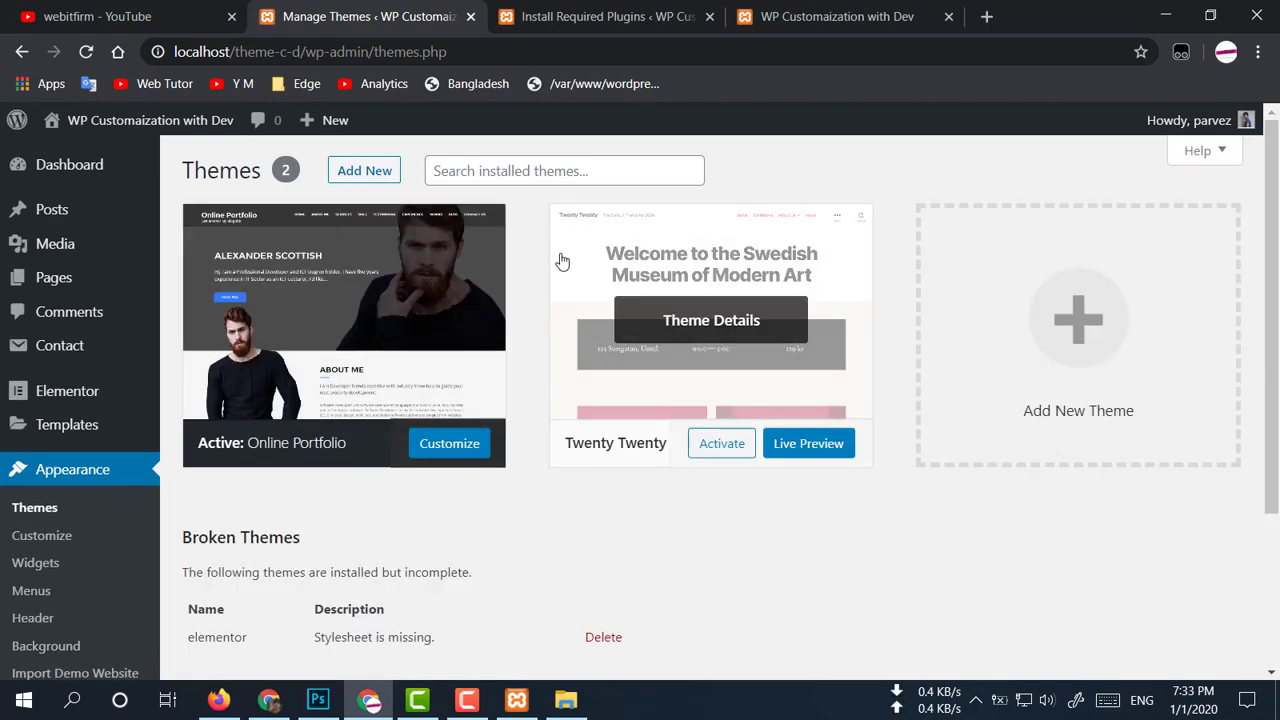
Step: Reload the Install Required Plugins page and close its browser tab
click(566, 30)
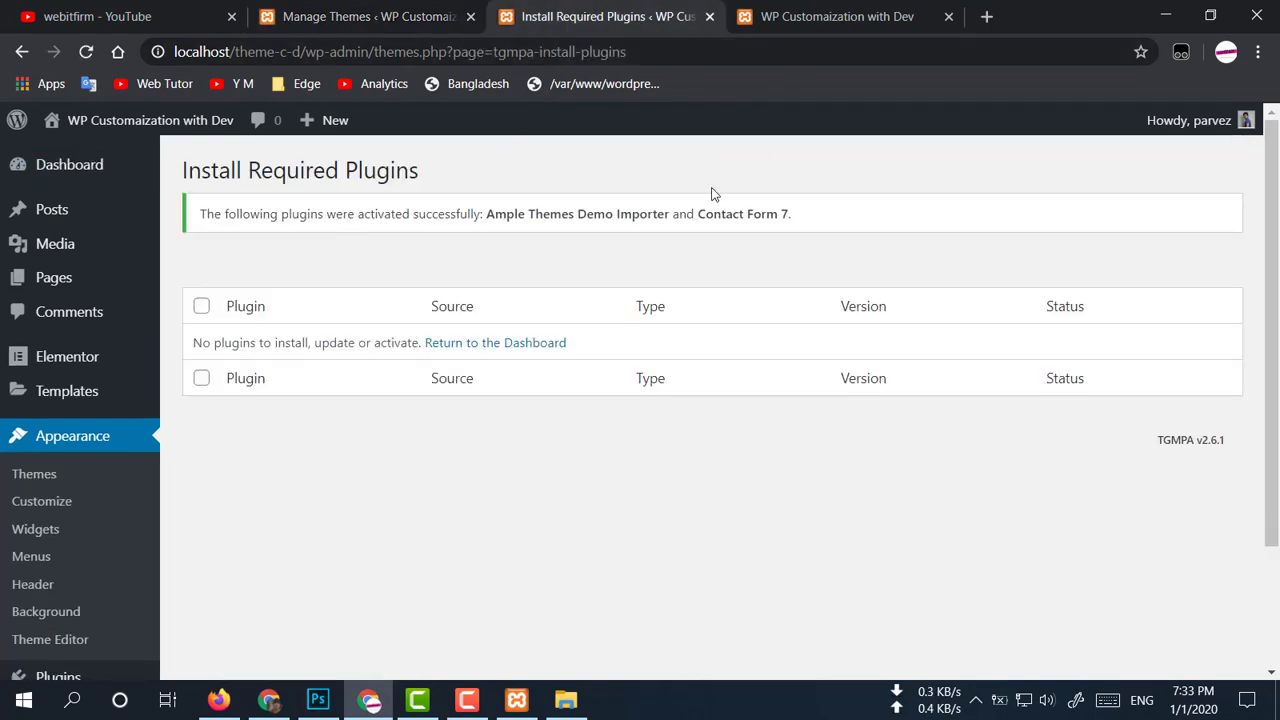
click(86, 51)
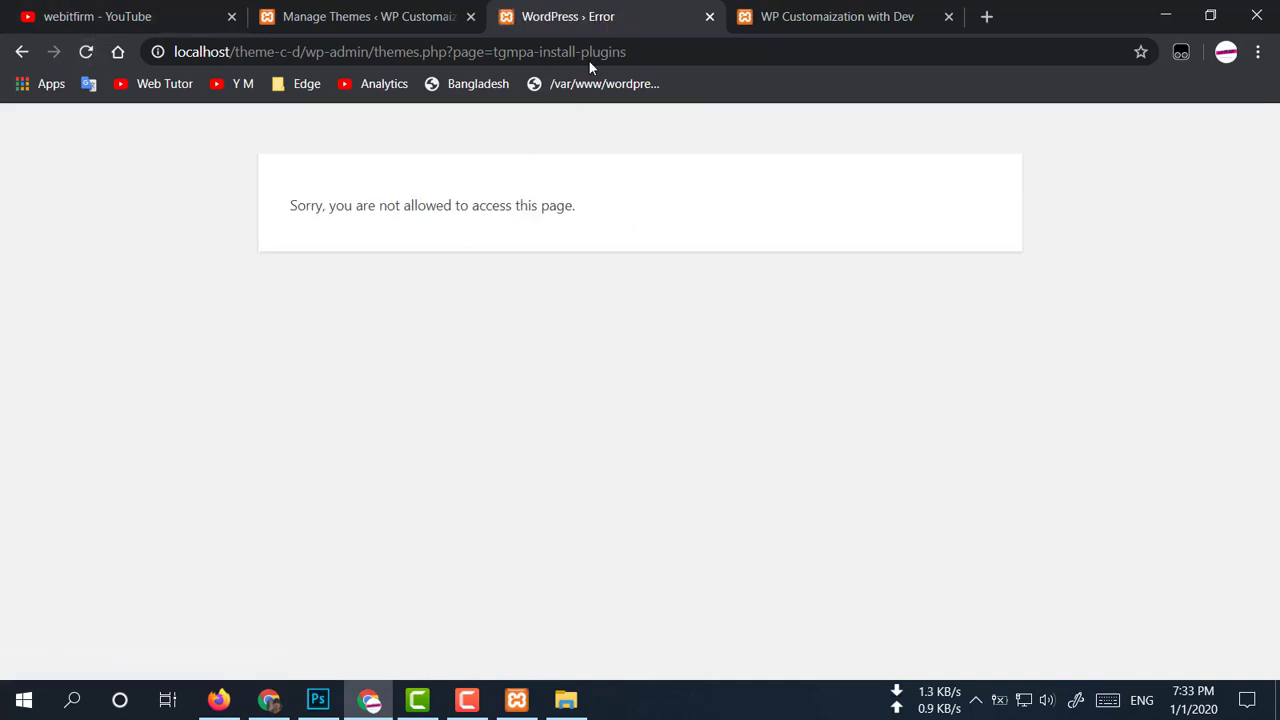
middle_click(617, 7)
Step: Refresh the front page with the required plugins active and check its header and content again
click(617, 7)
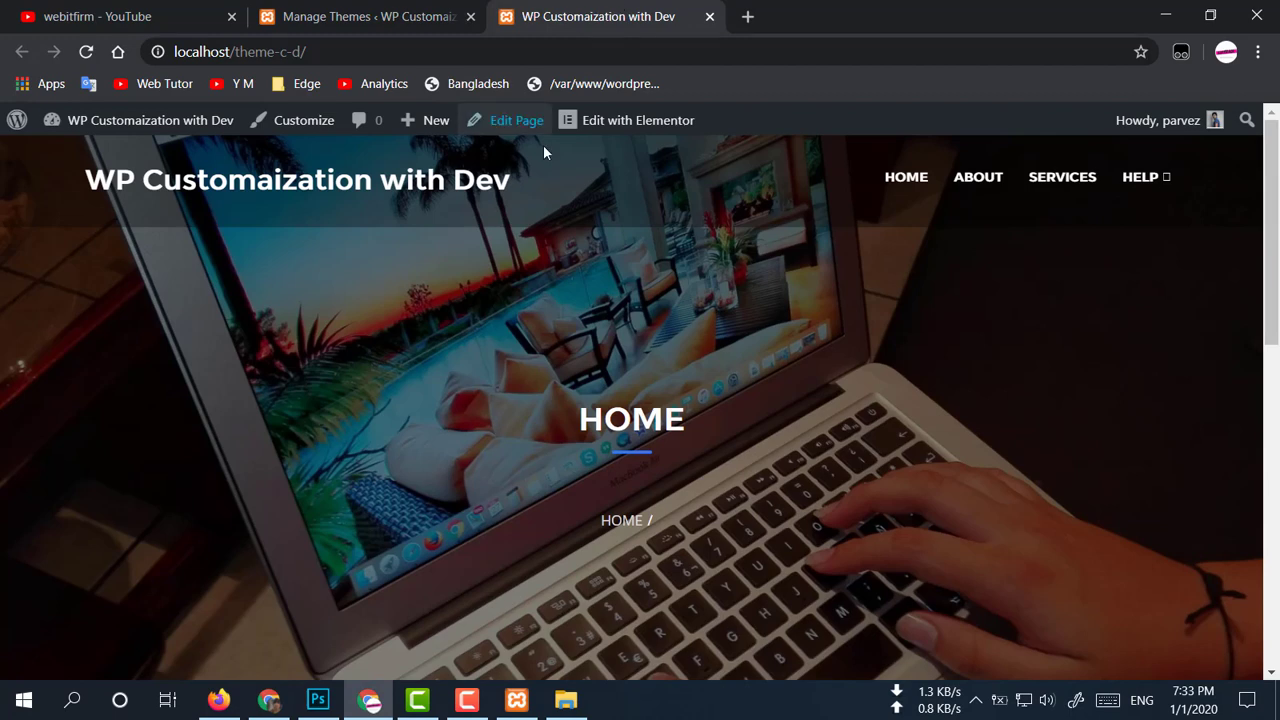
click(86, 51)
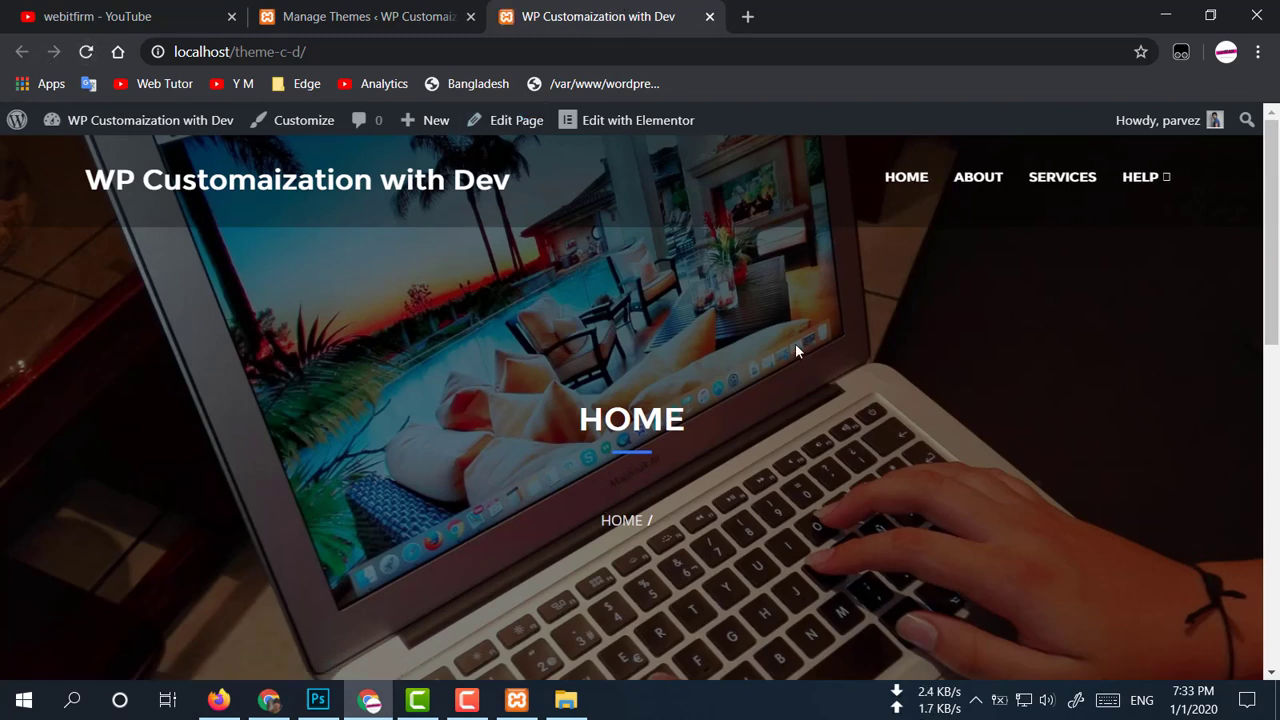
scroll(780, 390, down, 10)
scroll(780, 350, up, 10)
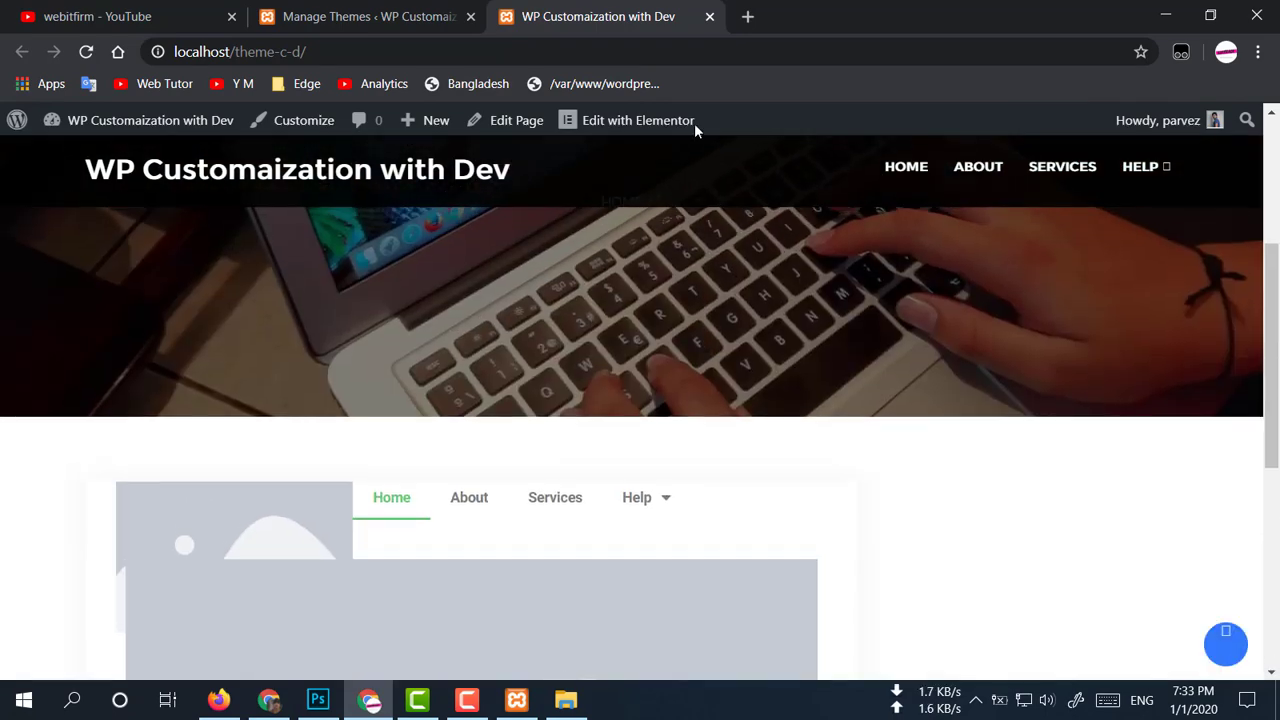
Step: Look over the Themes page and its Appearance options, and open the admin Dashboard
click(399, 7)
scroll(20, 594, down, 3)
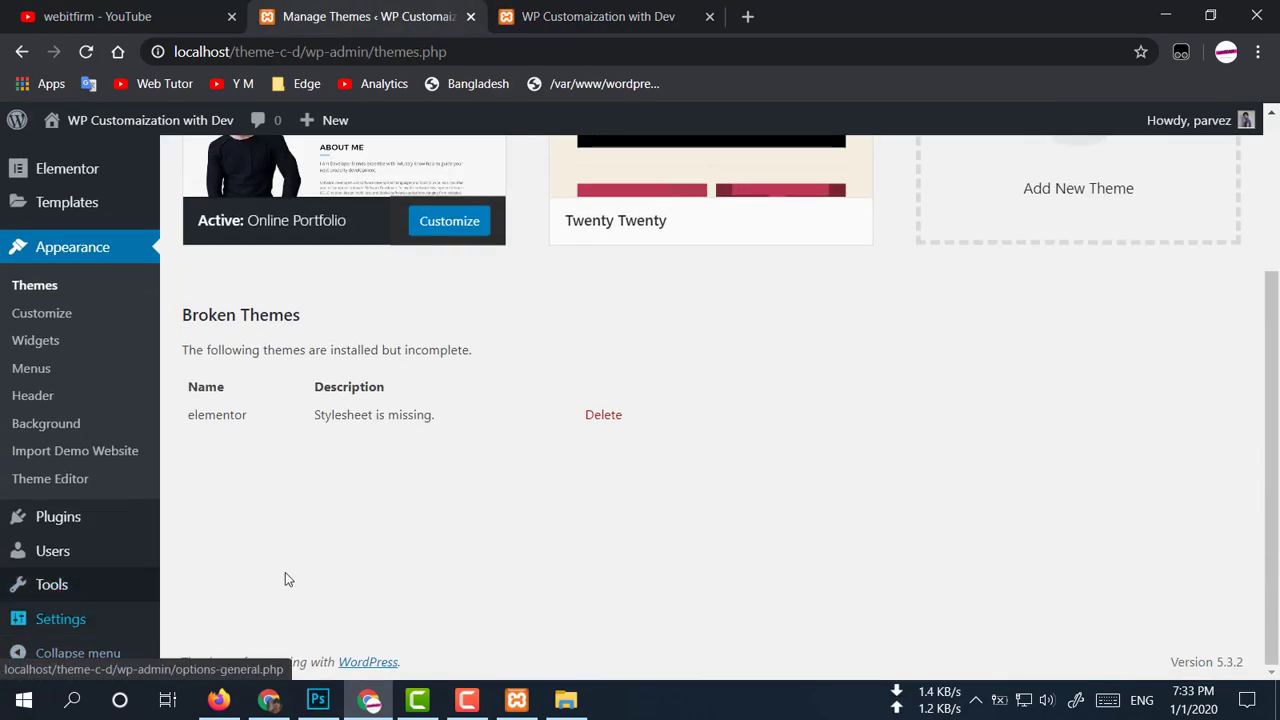
scroll(531, 434, up, 3)
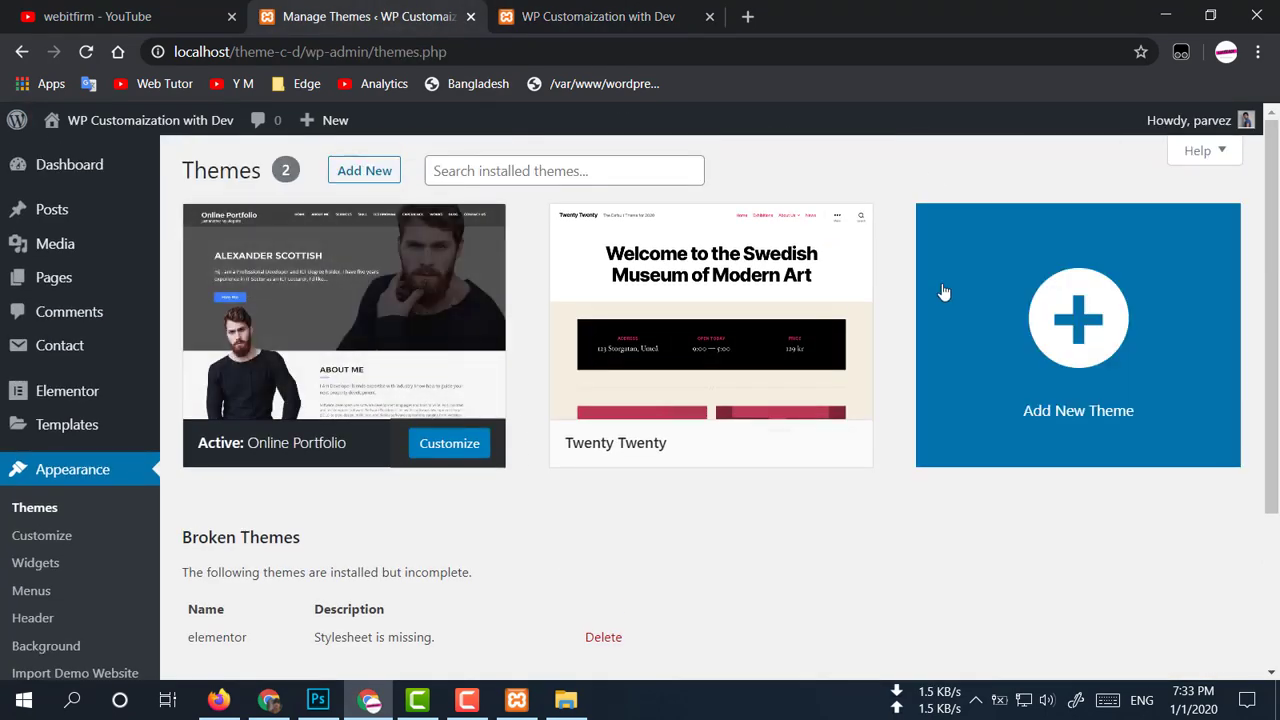
scroll(565, 425, down, 2)
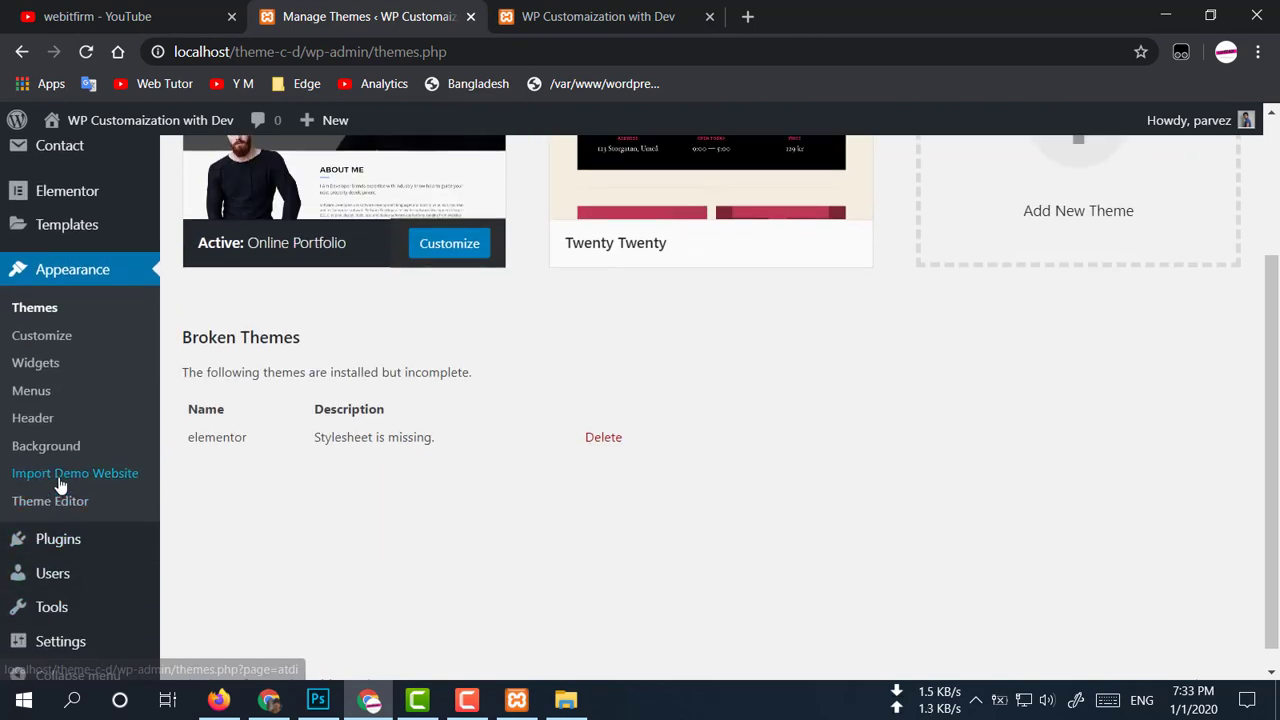
scroll(130, 400, up, 2)
click(70, 164)
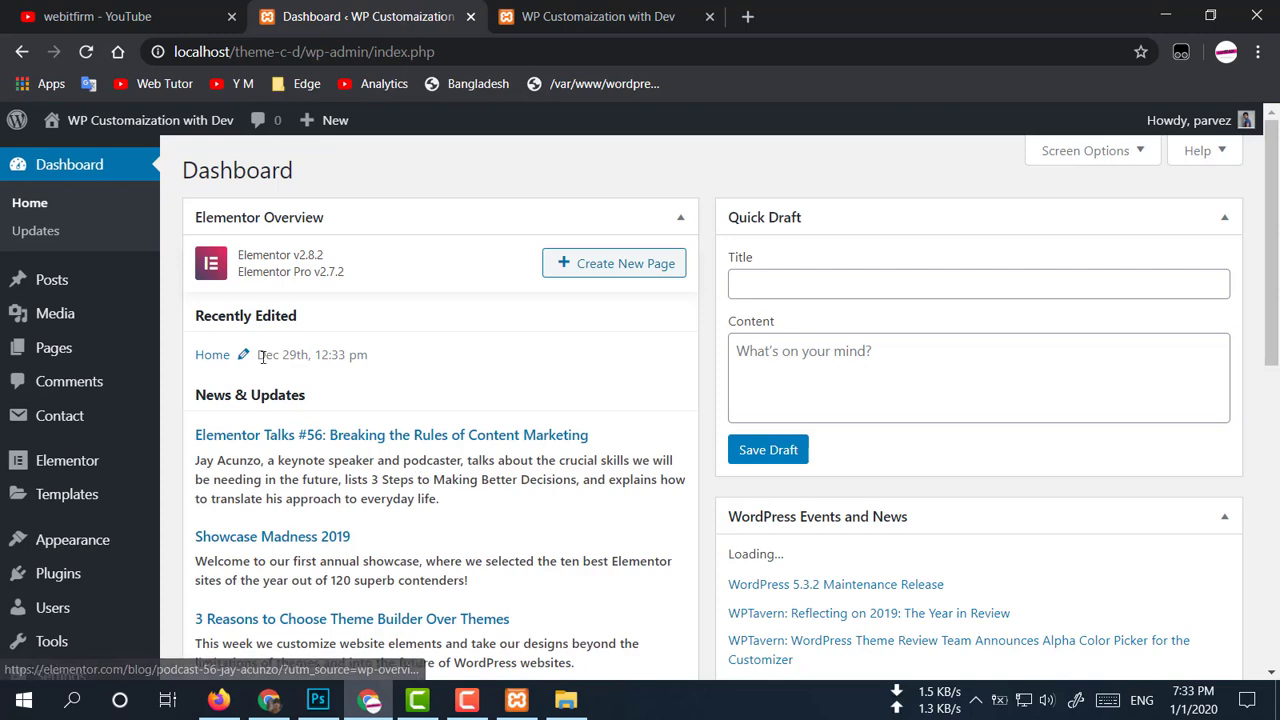
Step: Open the Import Demo Website page under Appearance and review the data types it imports and its notes
scroll(258, 336, down, 4)
mouse_move(48, 488)
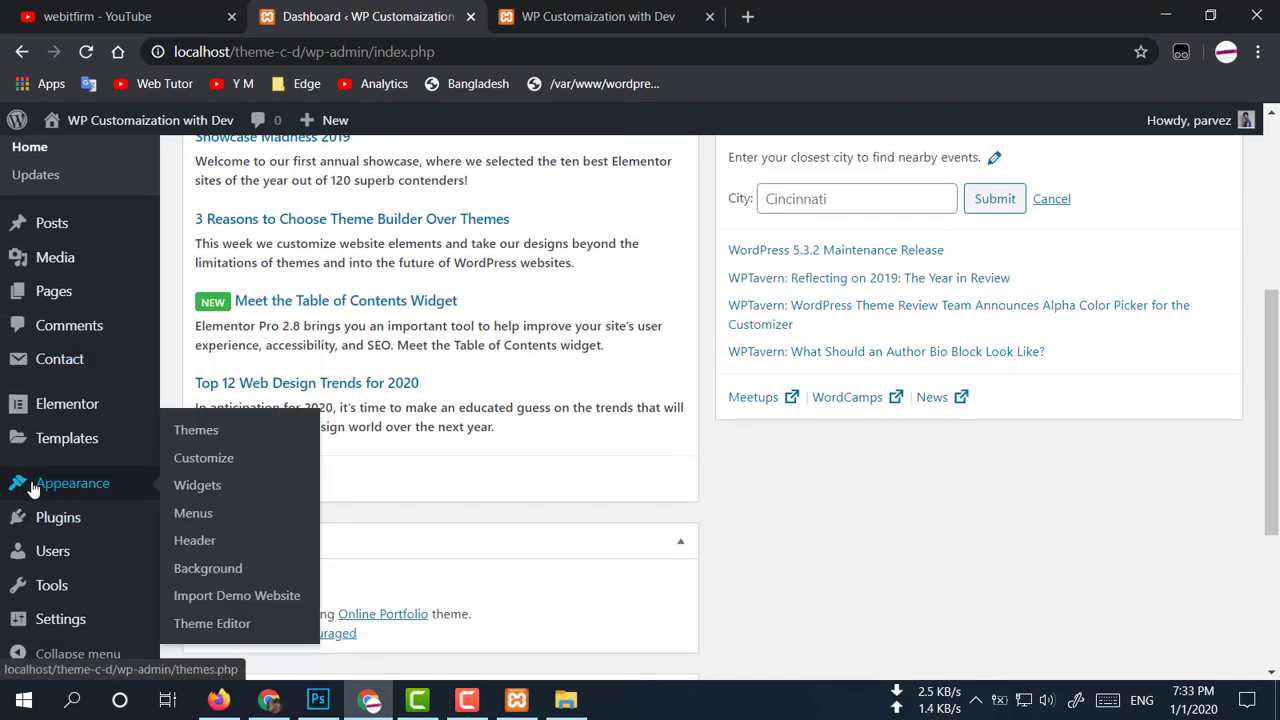
click(210, 597)
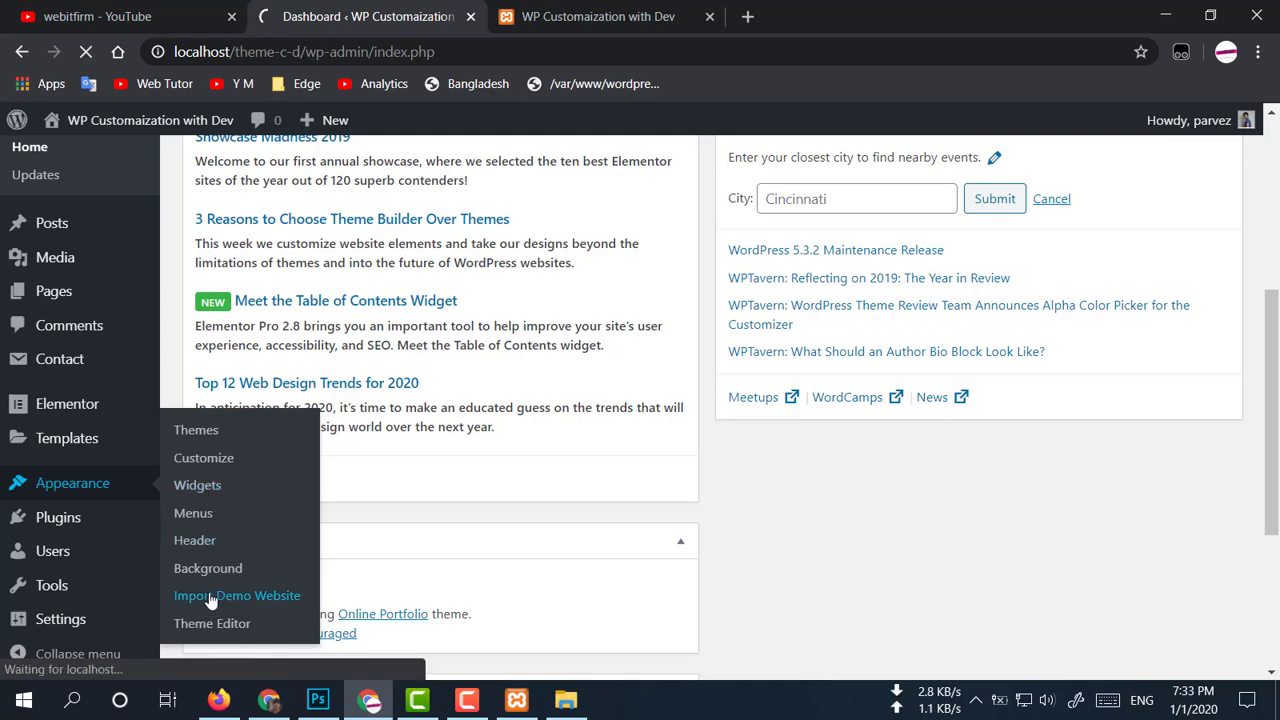
scroll(464, 494, down, 3)
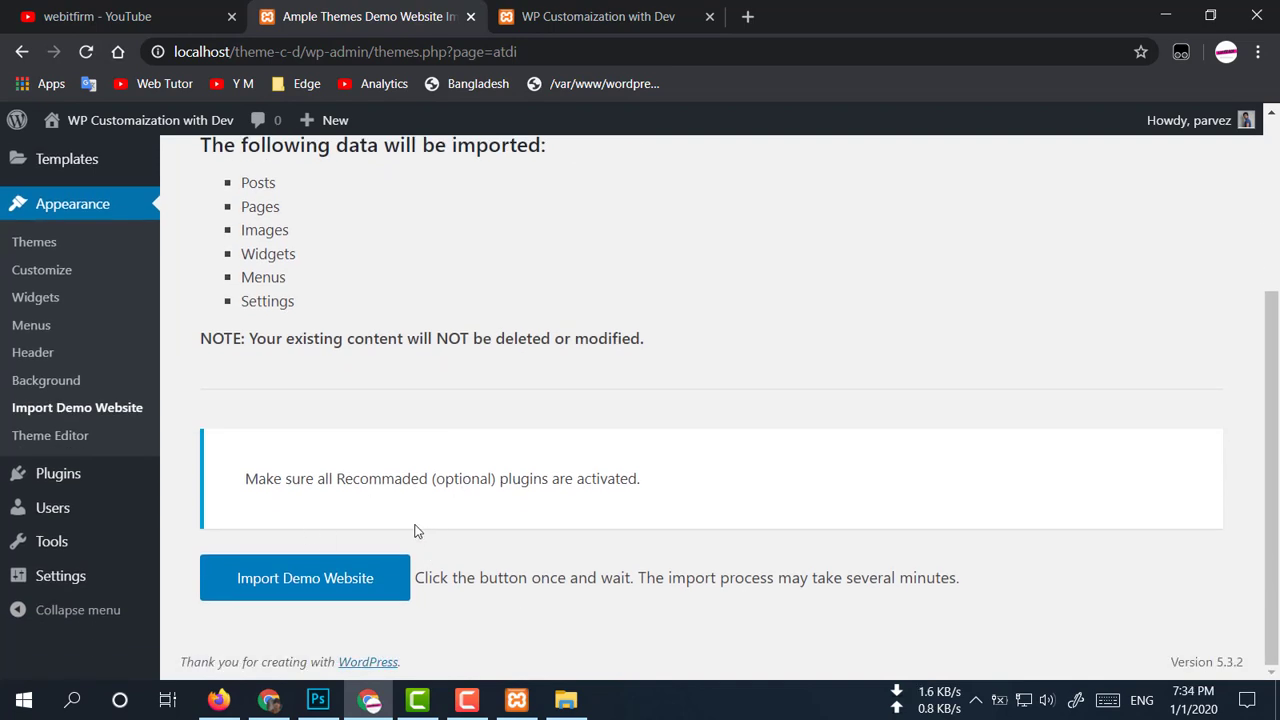
scroll(537, 480, up, 3)
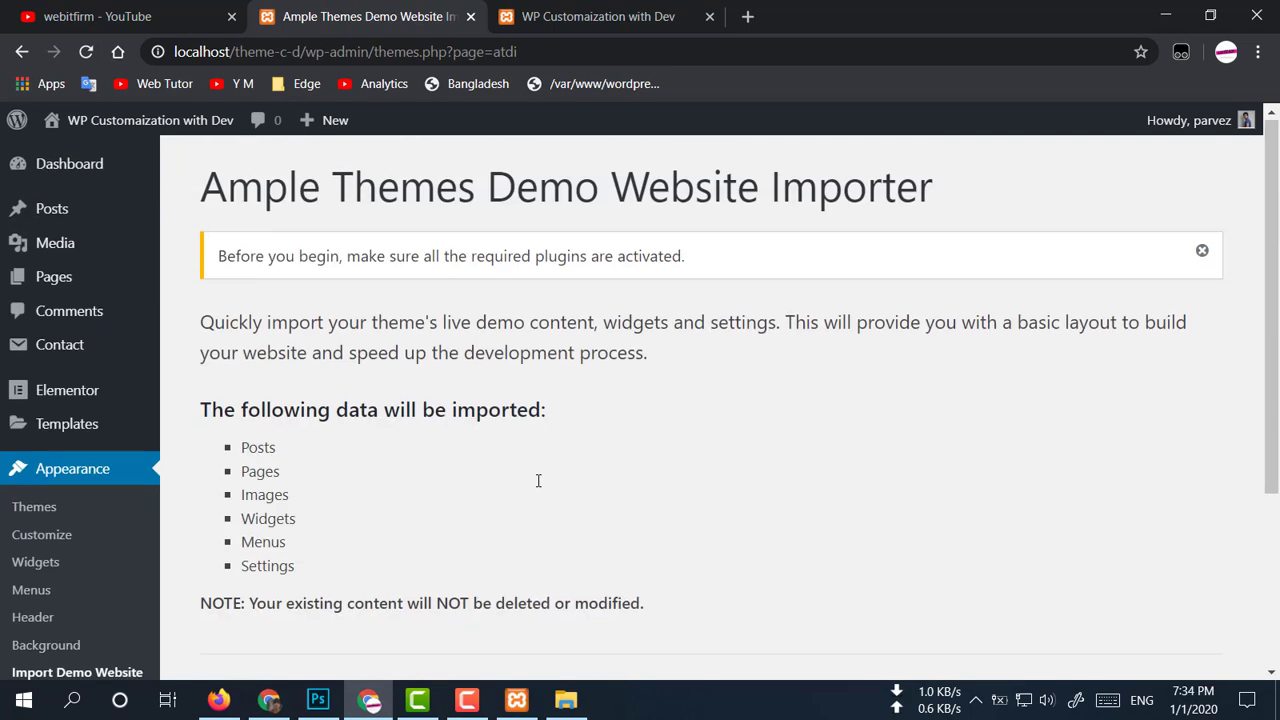
Step: Start the import of the Ample Themes demo website with its posts, pages, images, widgets, menus and settings
scroll(480, 543, down, 3)
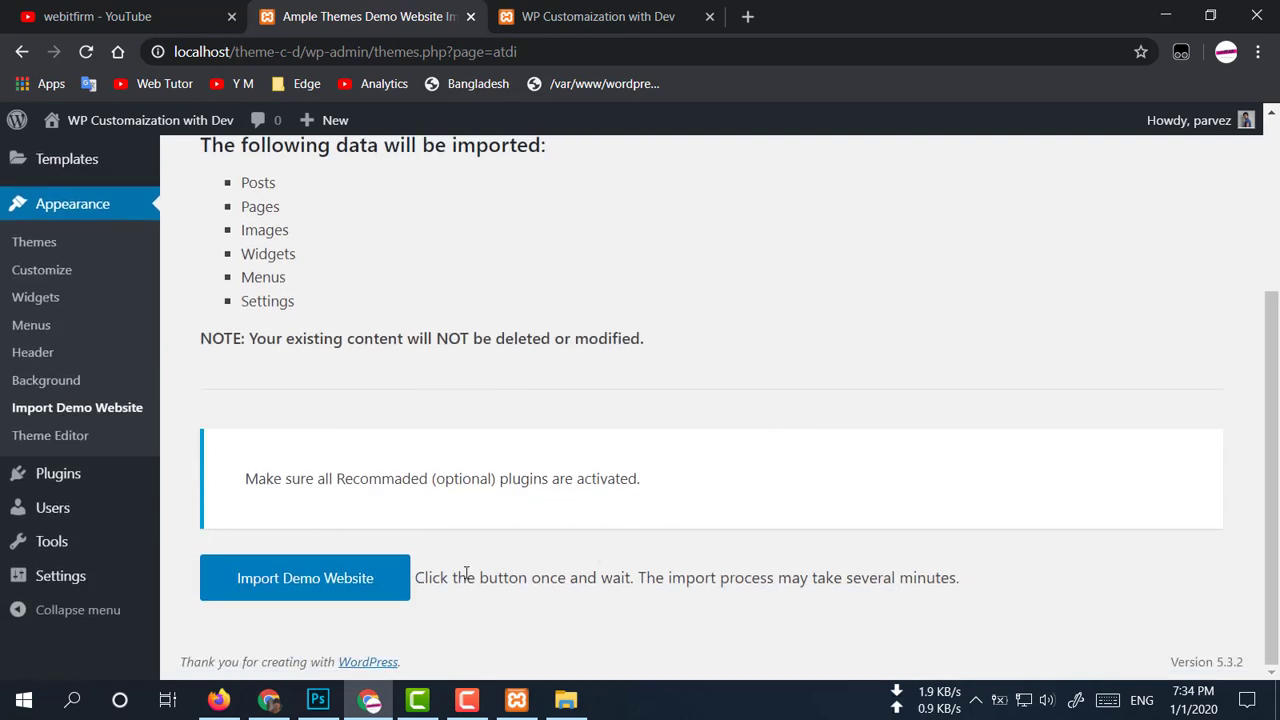
click(262, 590)
scroll(585, 543, down, 1)
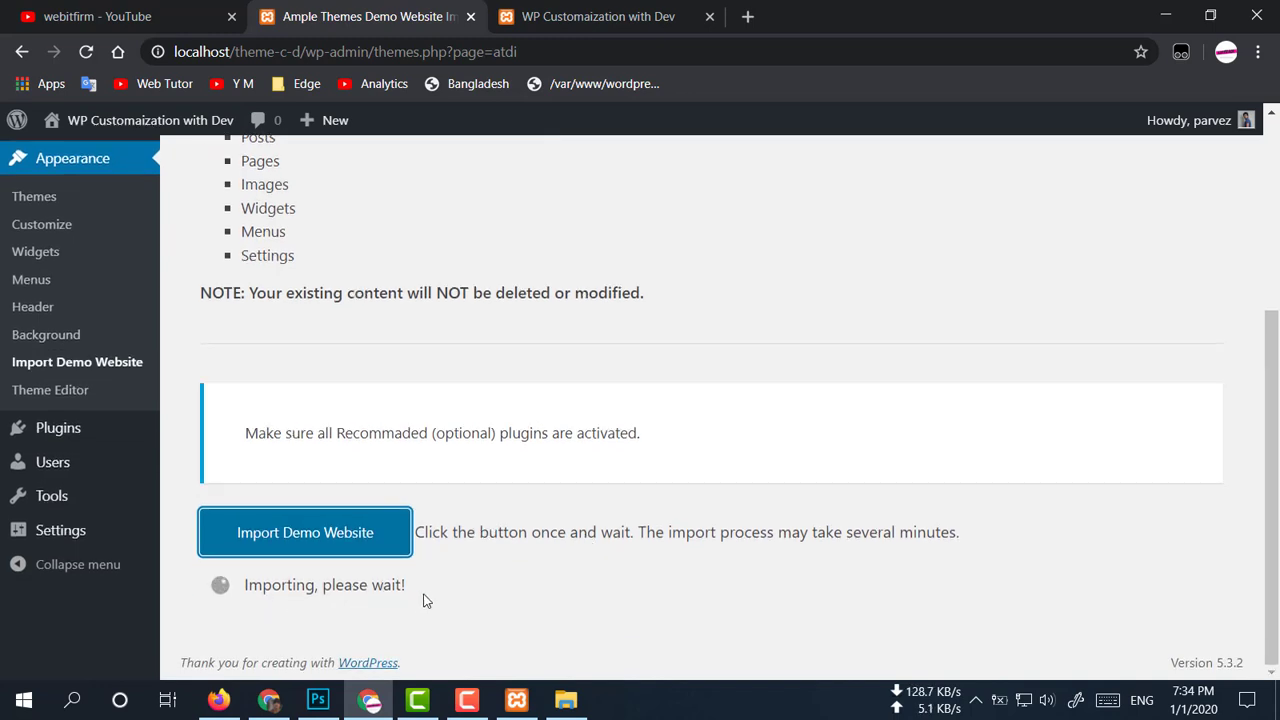
click(467, 700)
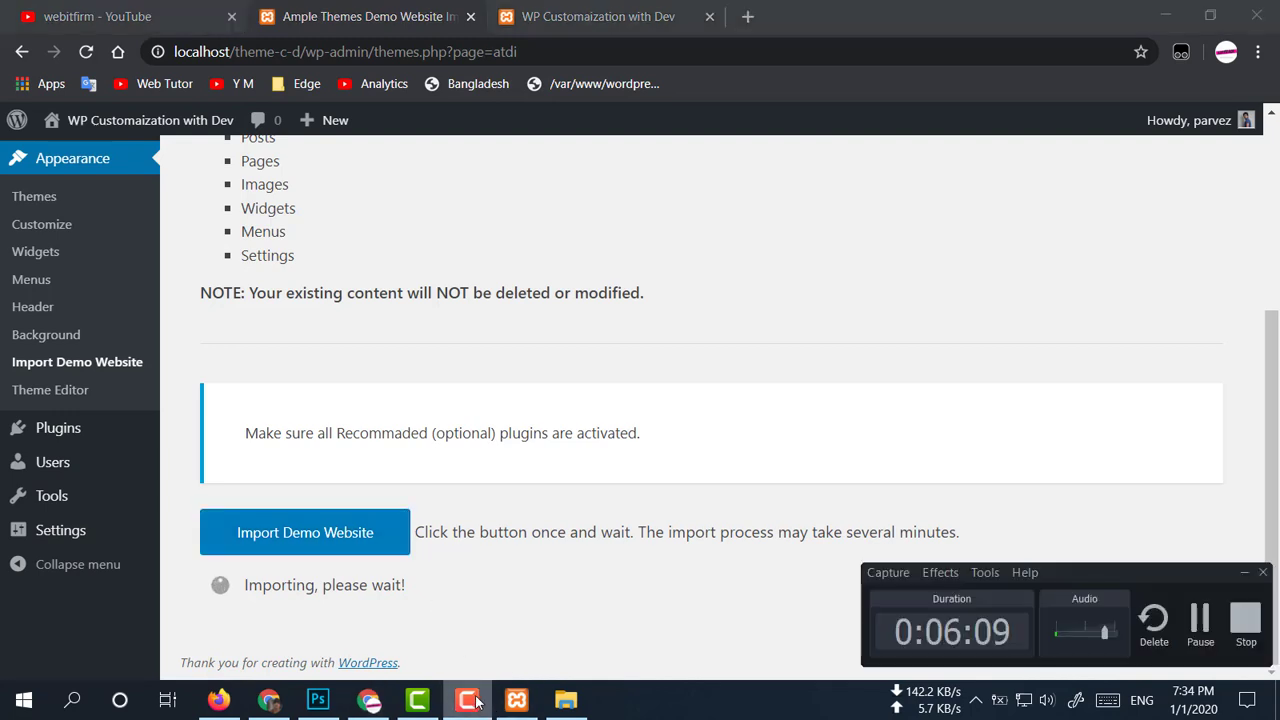
click(1200, 622)
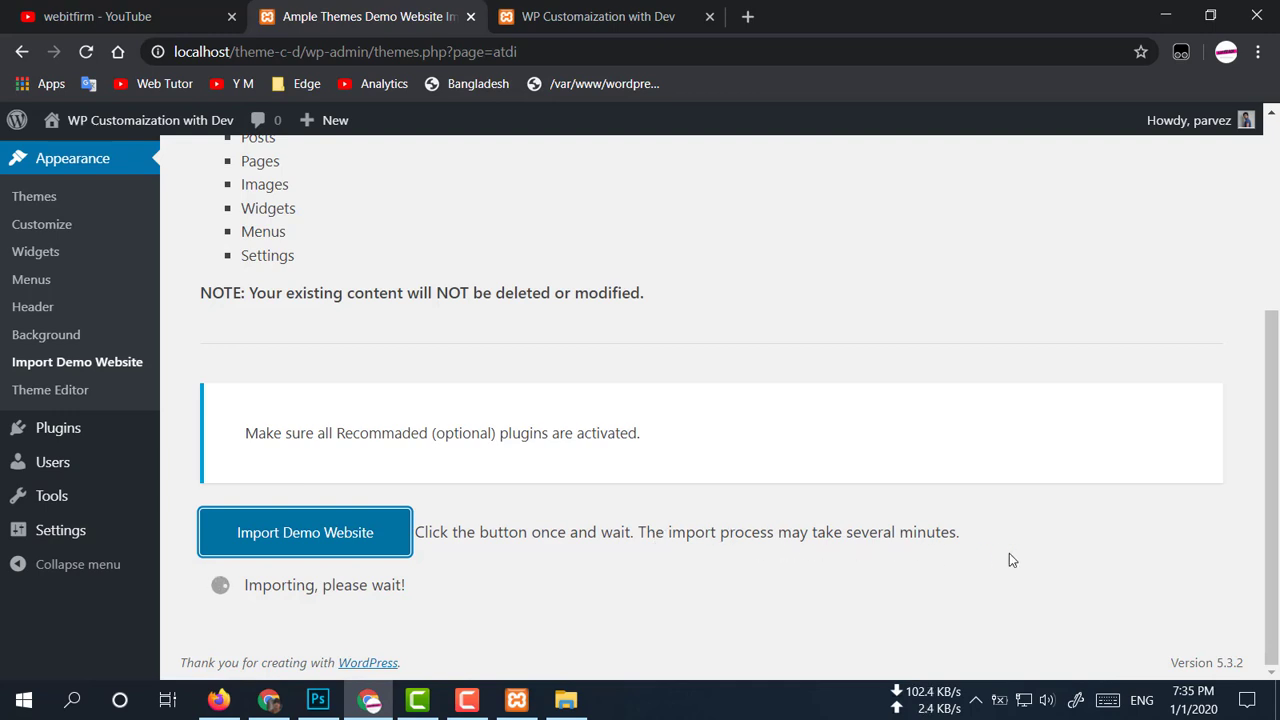
mouse_move(467, 699)
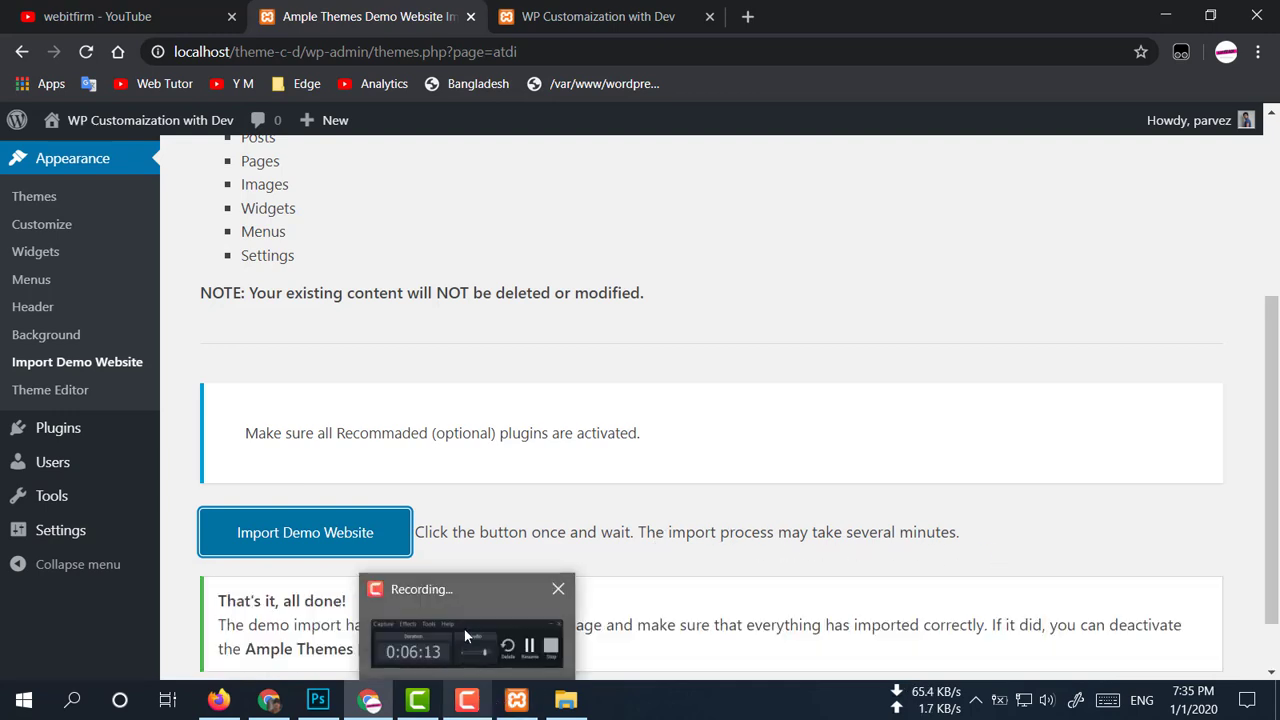
Step: Read the import's closing notice, and reload the site's front page to check the imported header and content
scroll(615, 508, down, 1)
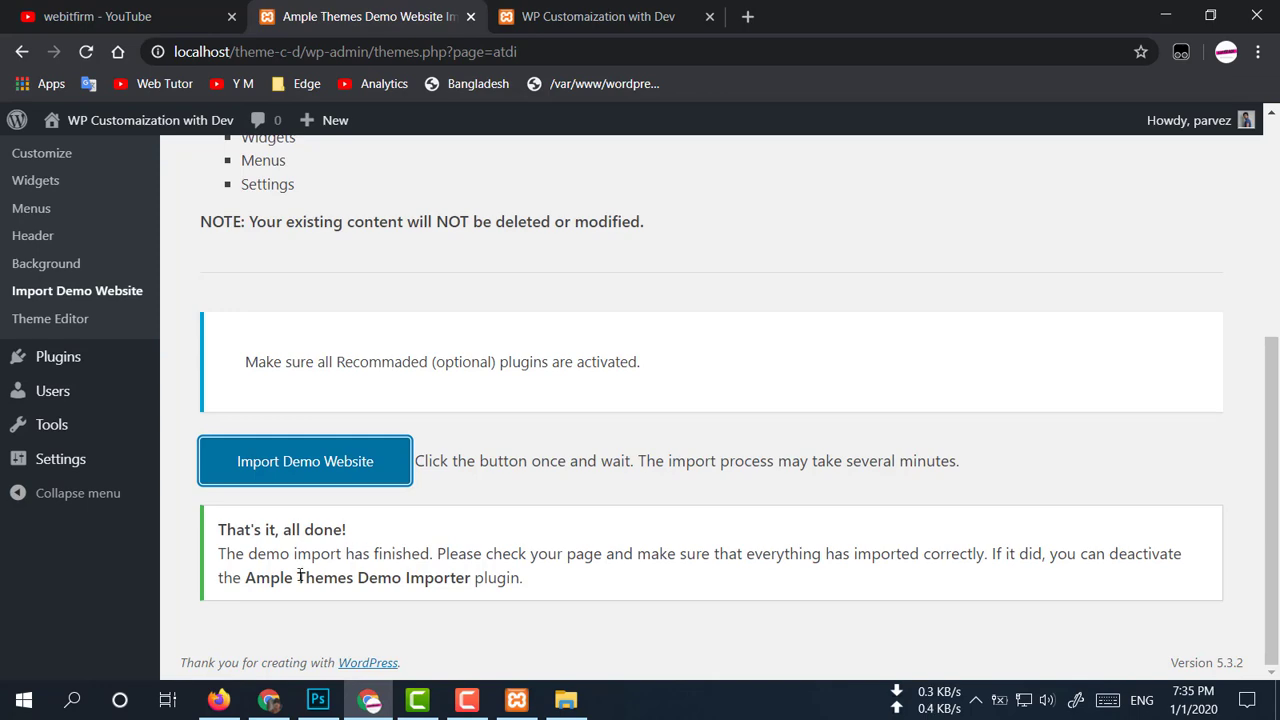
scroll(471, 604, up, 5)
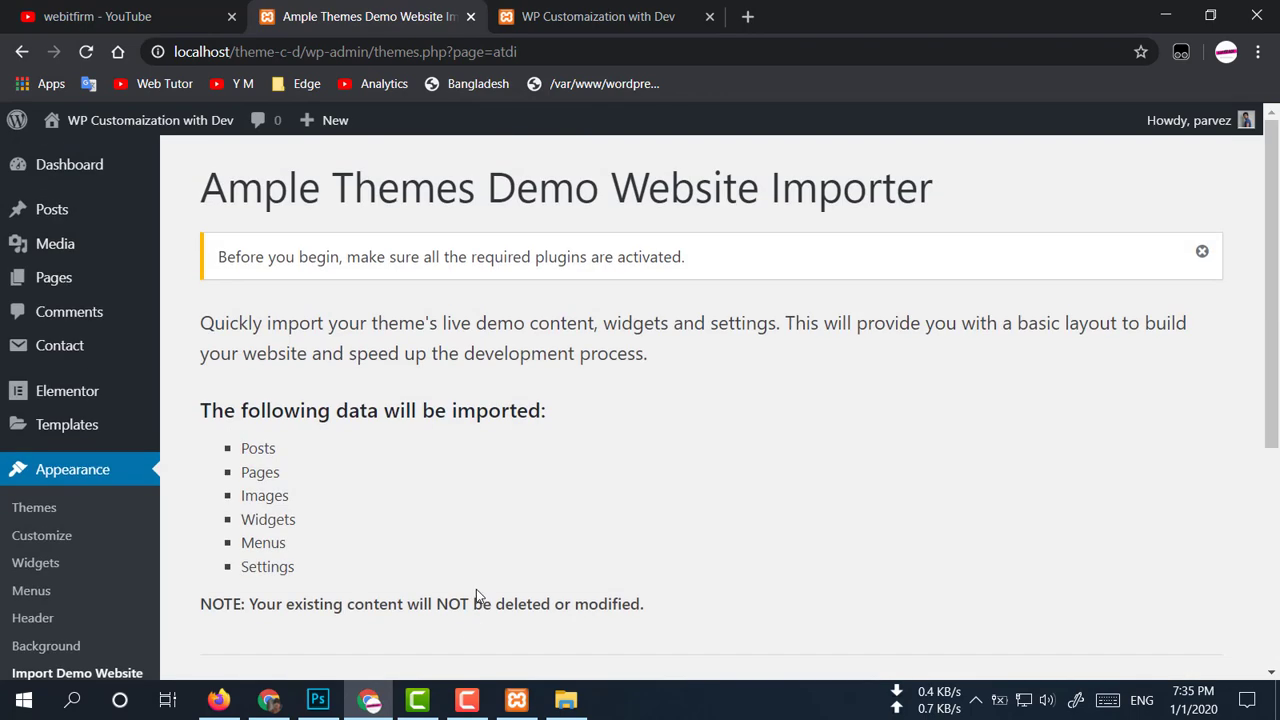
click(610, 5)
click(86, 51)
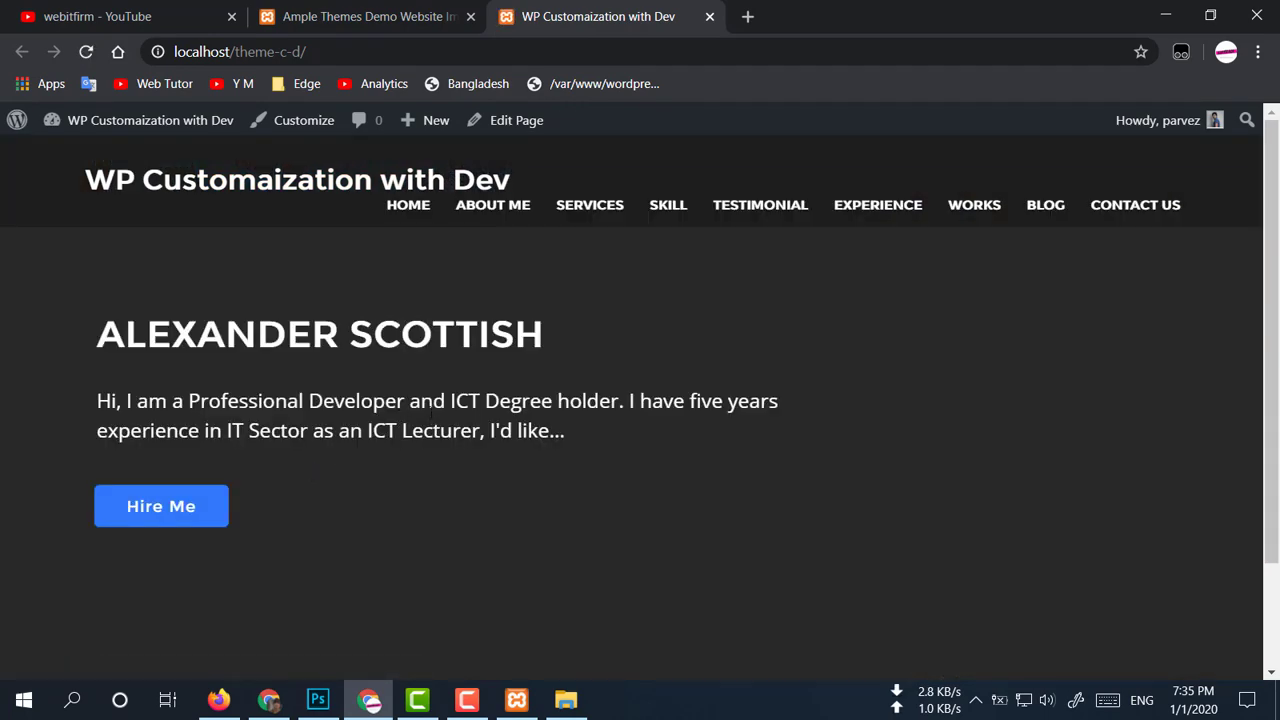
scroll(431, 410, down, 2)
scroll(441, 423, up, 2)
scroll(694, 334, down, 2)
scroll(694, 334, up, 2)
Step: Test the front page's navigation links About Me, Services, Skill, Experience, Works, Blog and Contact Us
click(478, 207)
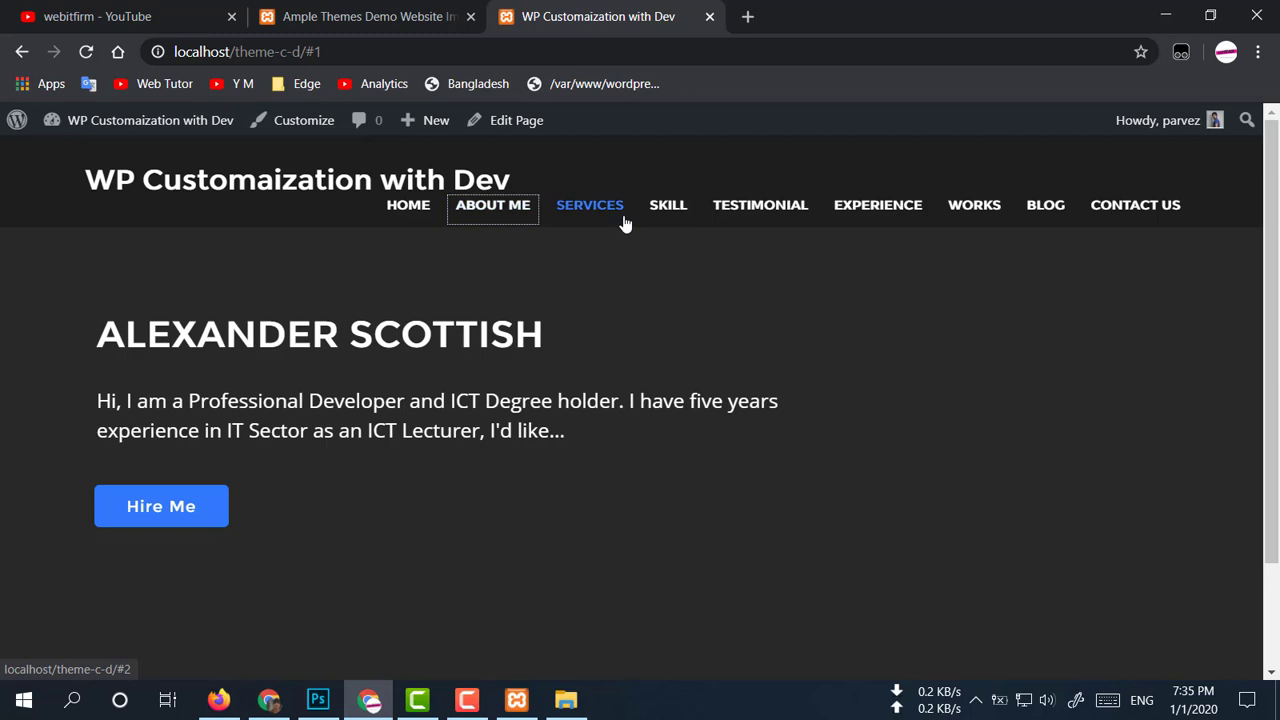
click(592, 208)
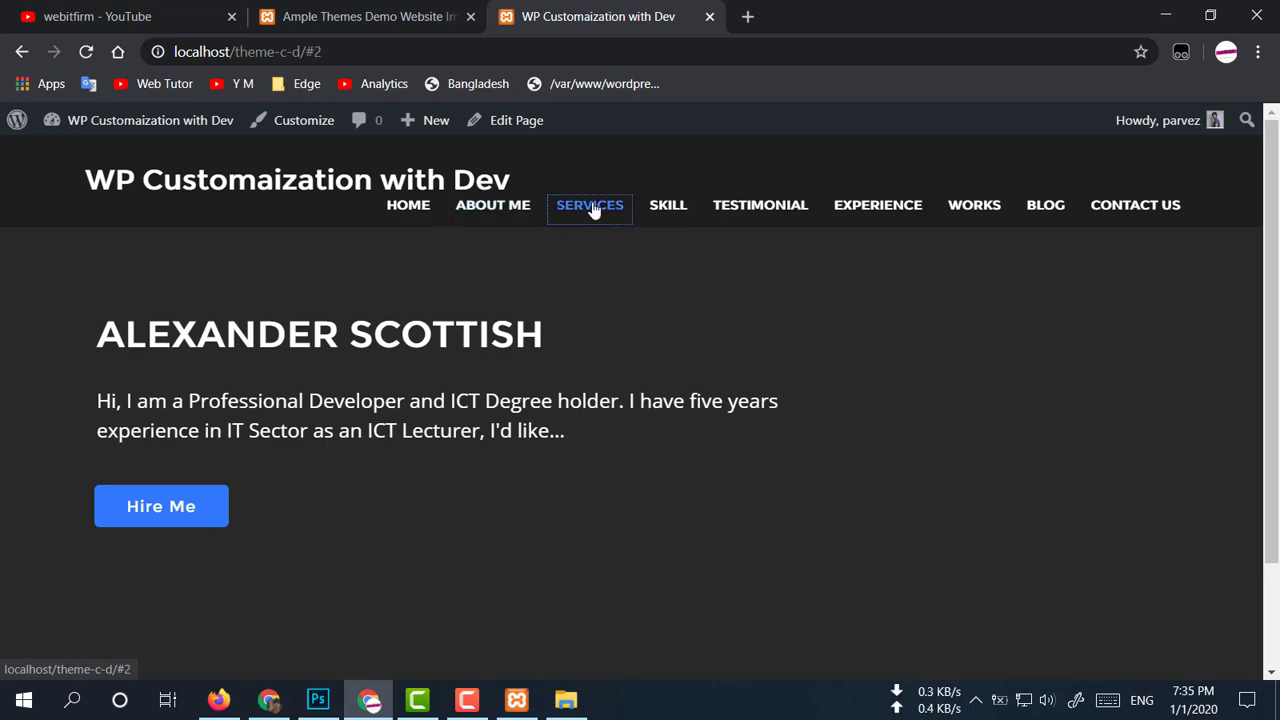
click(656, 206)
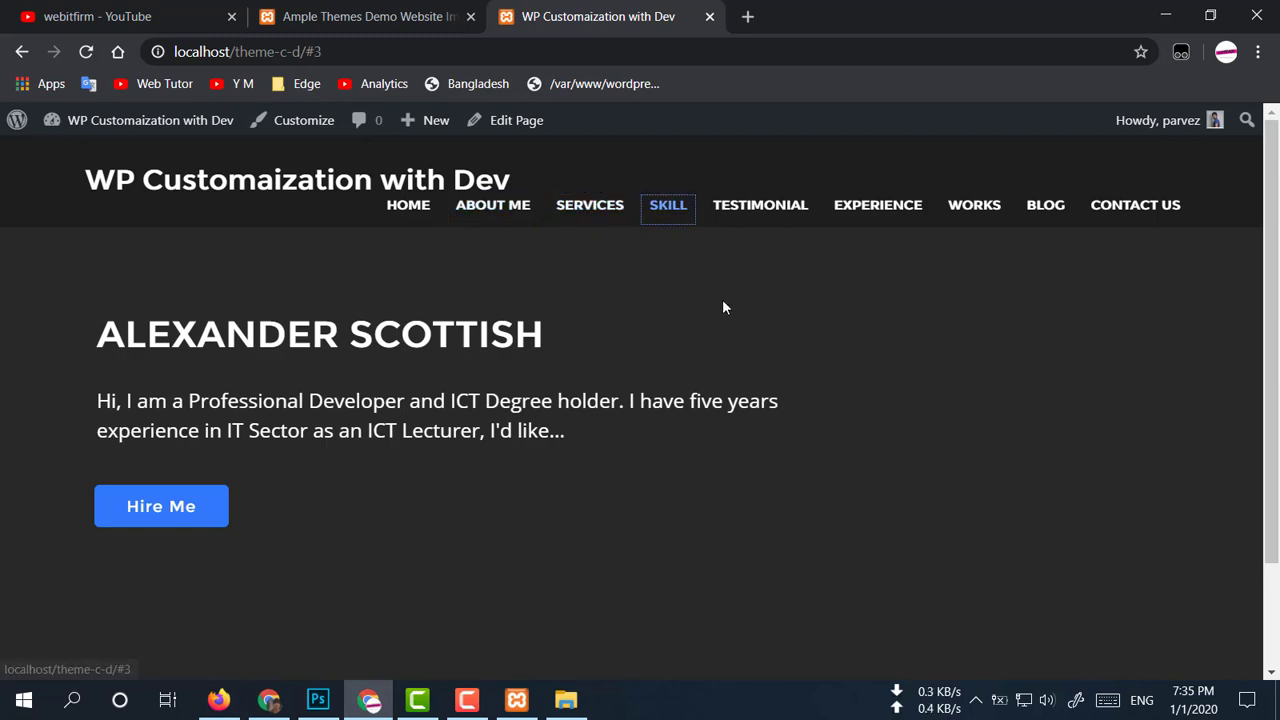
click(878, 206)
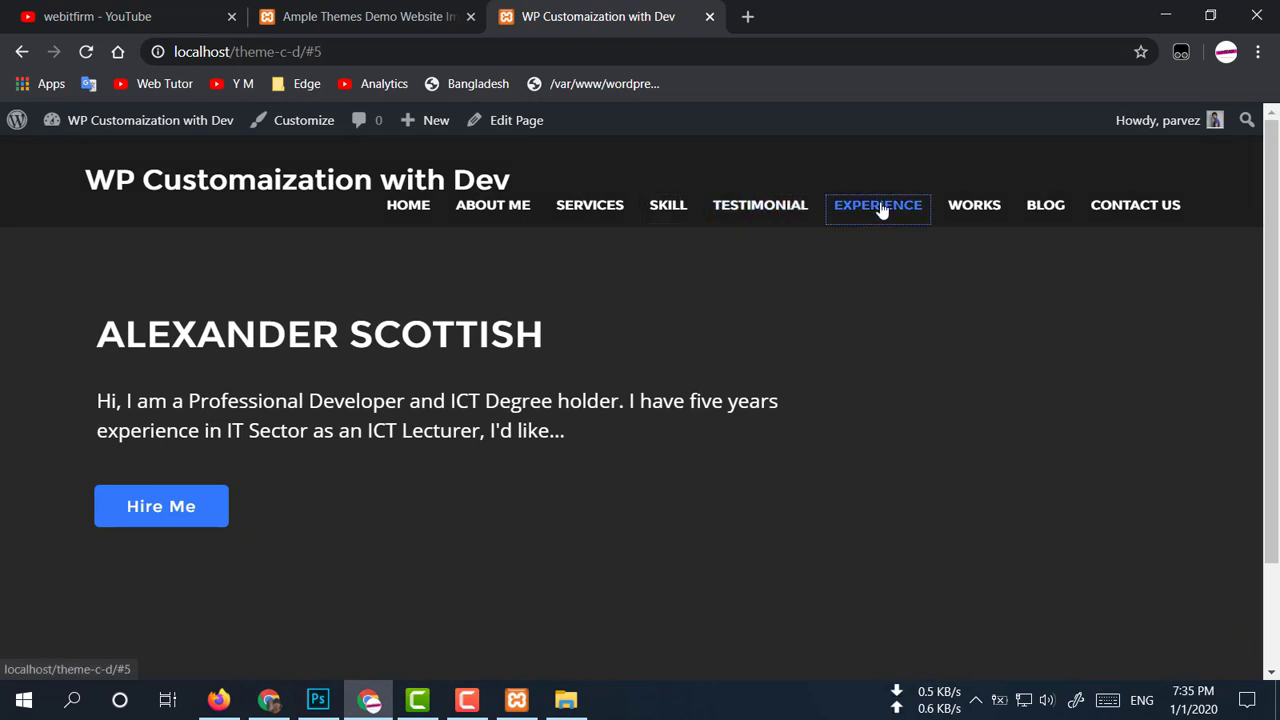
click(974, 214)
click(1046, 220)
click(1120, 209)
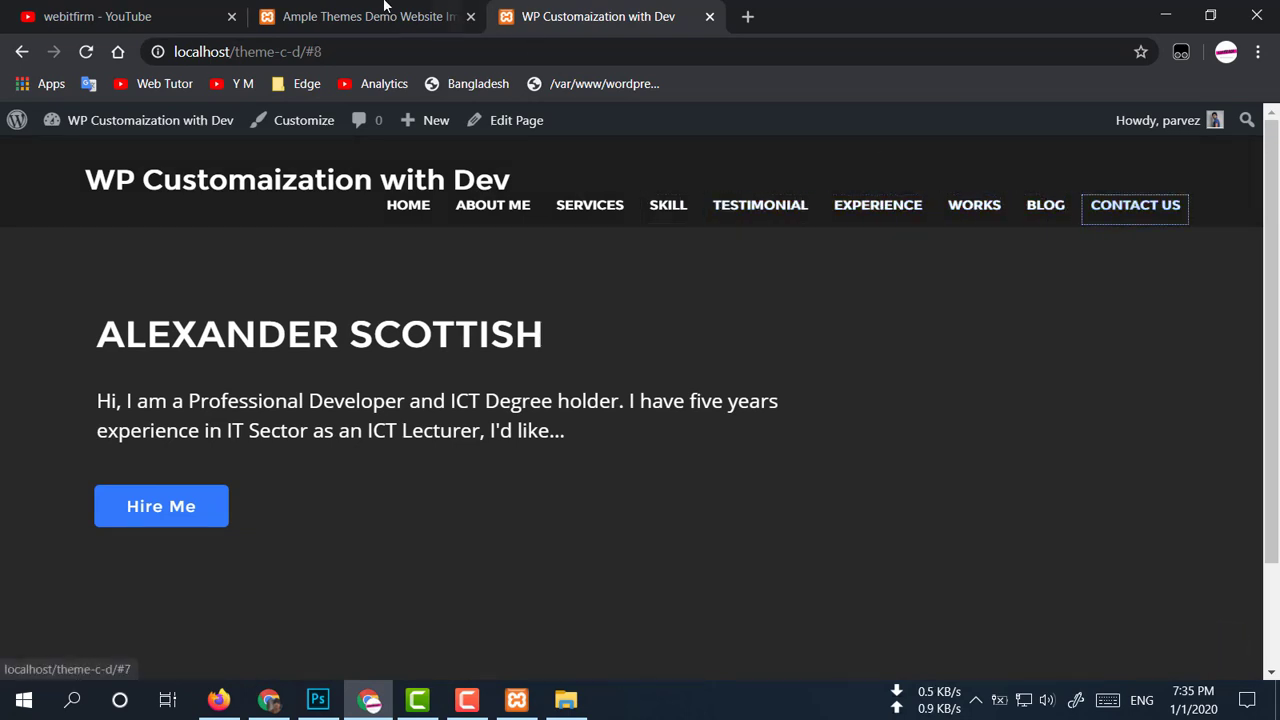
Step: Return to the WordPress admin and open the list of all pages
click(420, 8)
click(48, 282)
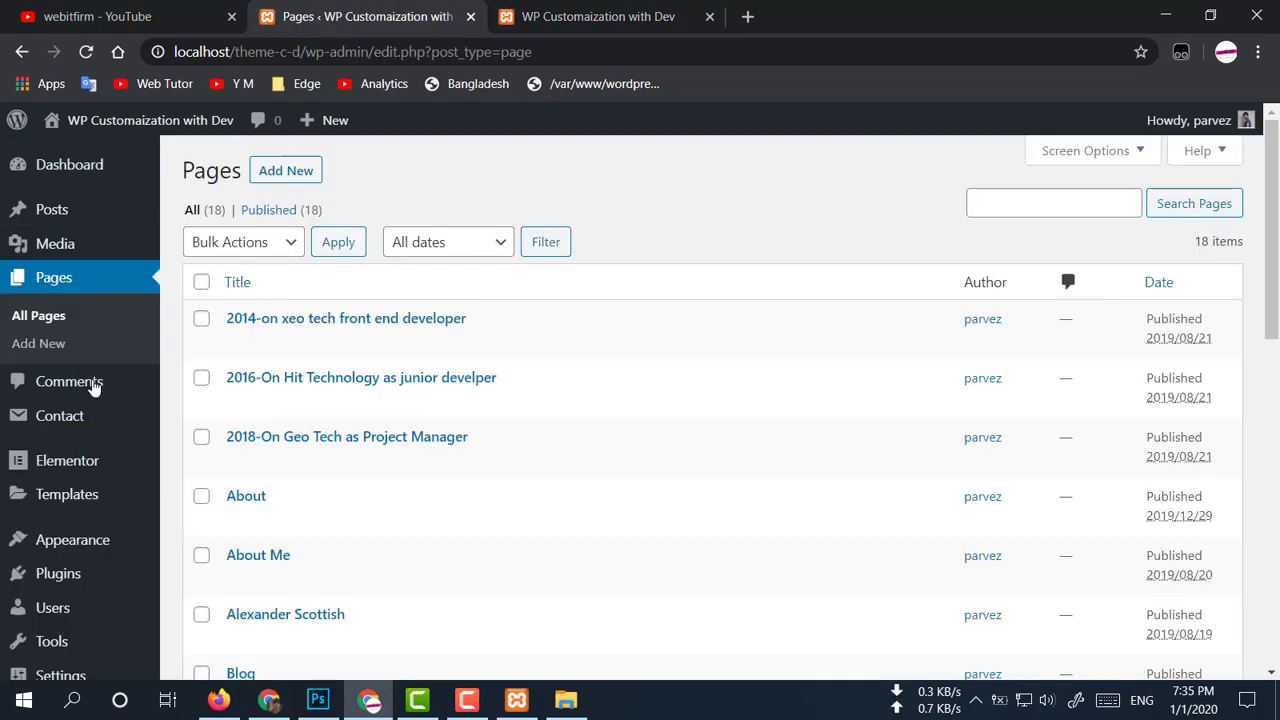
scroll(362, 517, down, 1)
scroll(411, 369, up, 1)
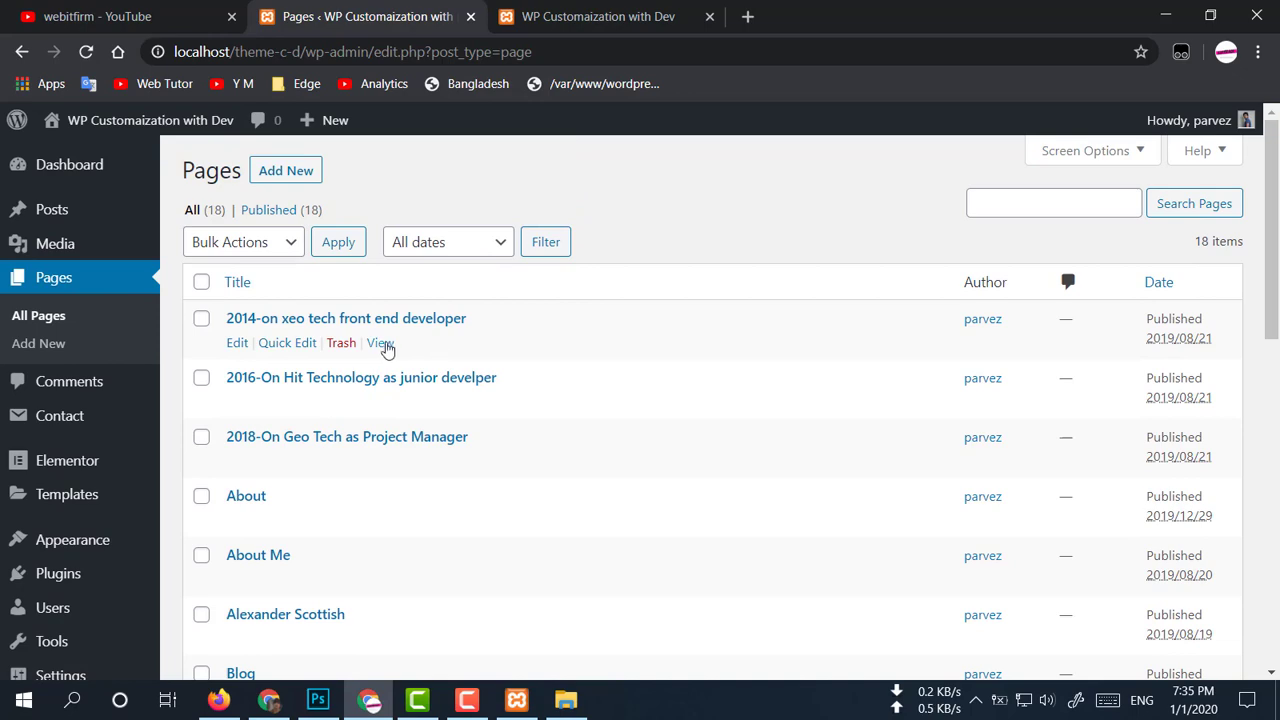
Step: View the "2014-on xeo tech front end developer" page in a new browser tab, check its layout and close it
ctrl+click(383, 344)
key(ctrl+Tab)
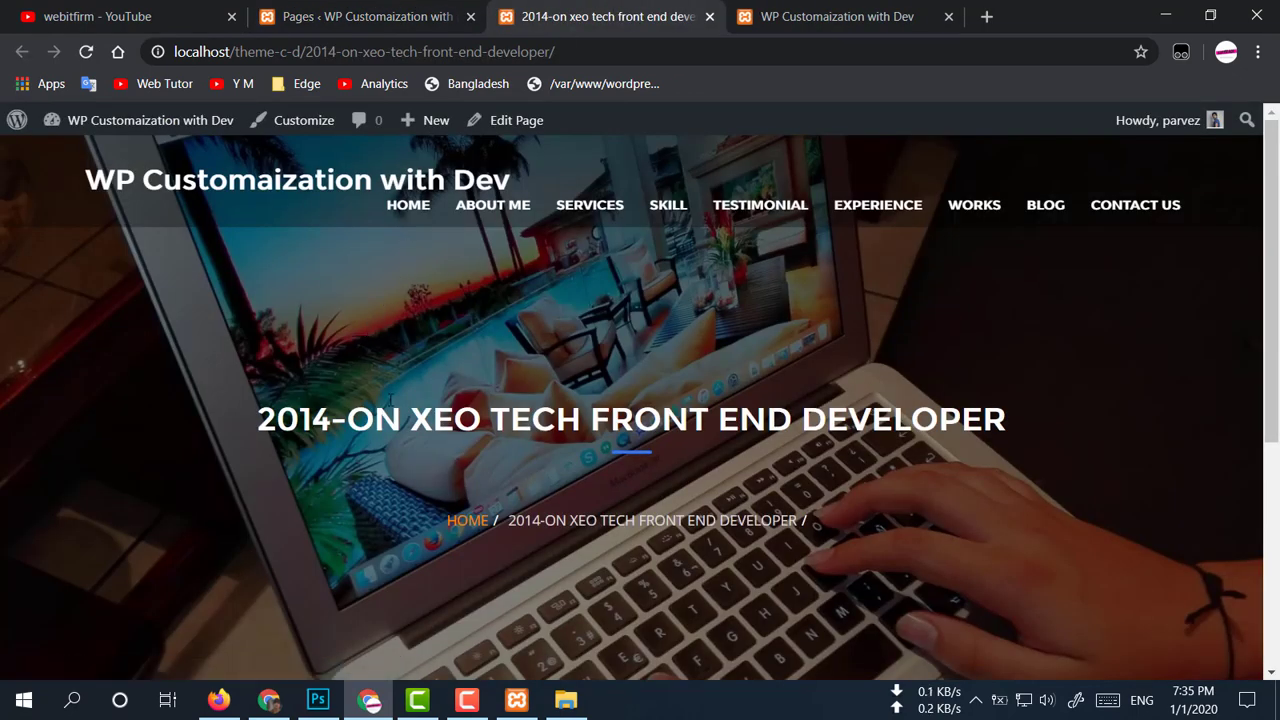
scroll(391, 404, down, 5)
scroll(391, 404, up, 5)
key(ctrl+shift+Tab)
middle_click(532, 6)
Step: View the "2016-On Hit Technology as junior develper" page in a new browser tab, look through it and close it
middle_click(380, 402)
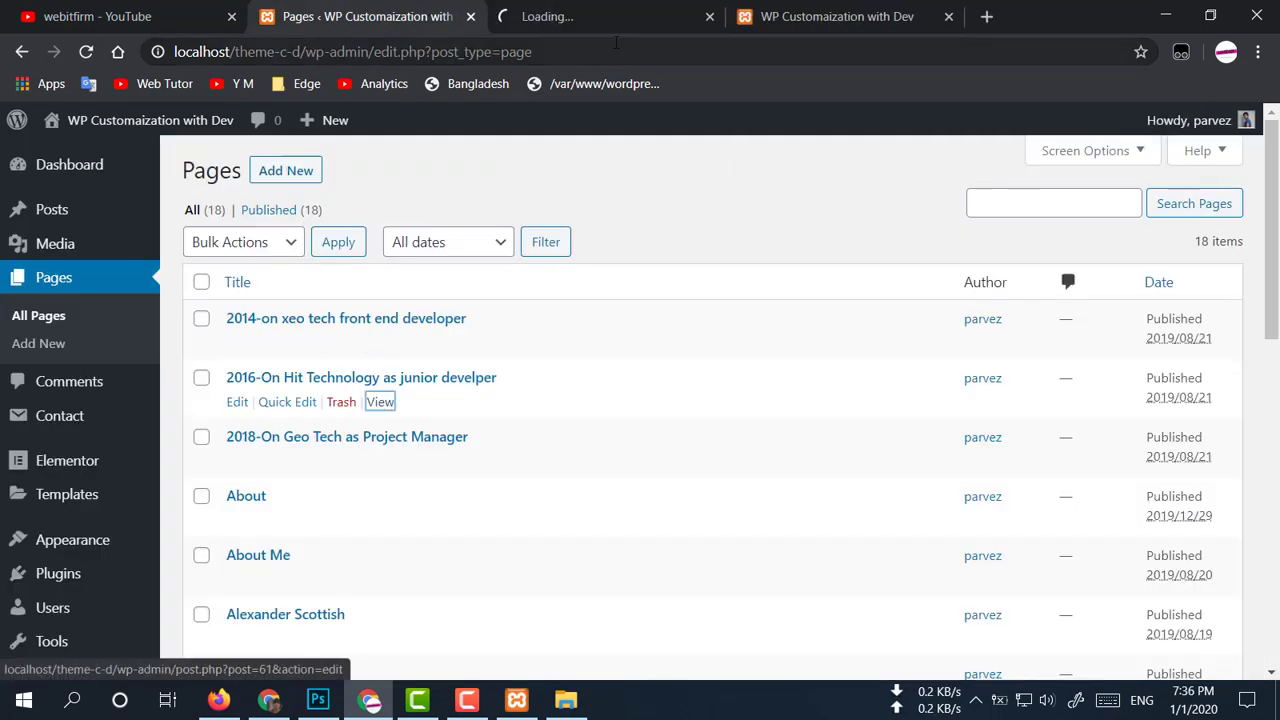
click(629, 12)
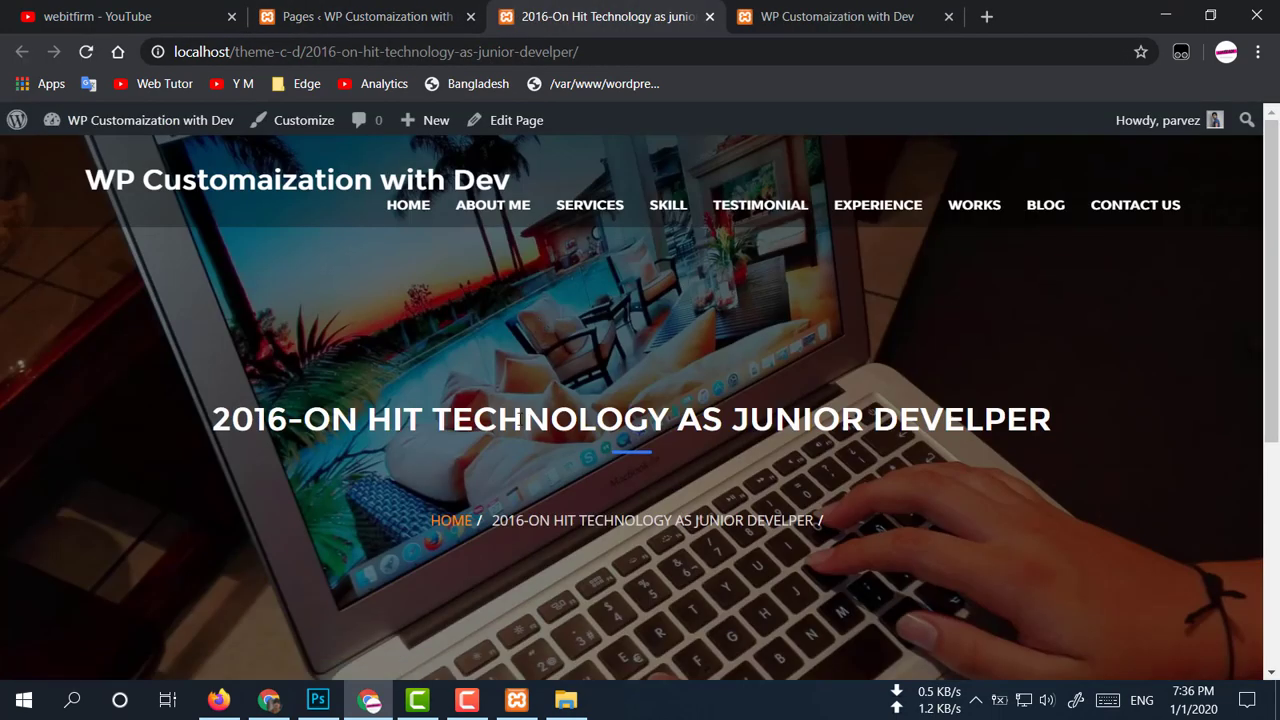
scroll(519, 426, down, 5)
scroll(294, 426, up, 5)
key(ctrl+w)
Step: View the Web Development and web design pages in separate browser tabs, look through both and close them
scroll(466, 485, down, 9)
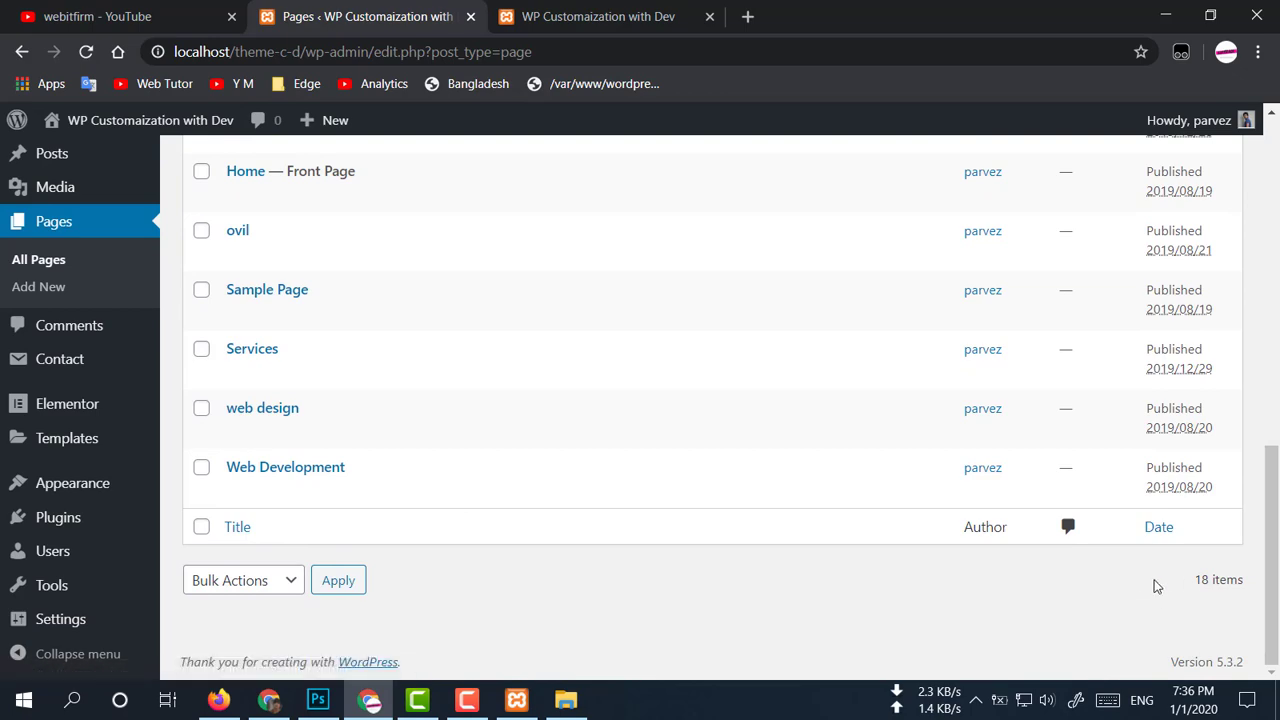
middle_click(380, 492)
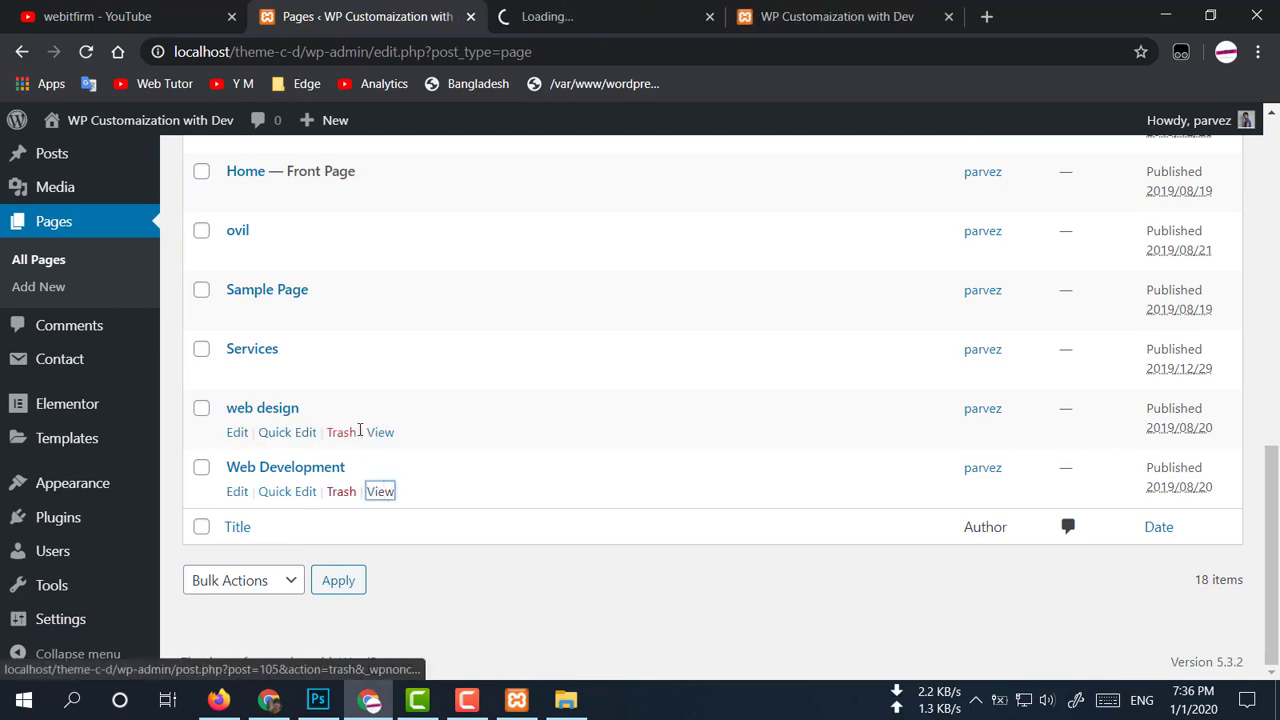
middle_click(380, 432)
click(517, 12)
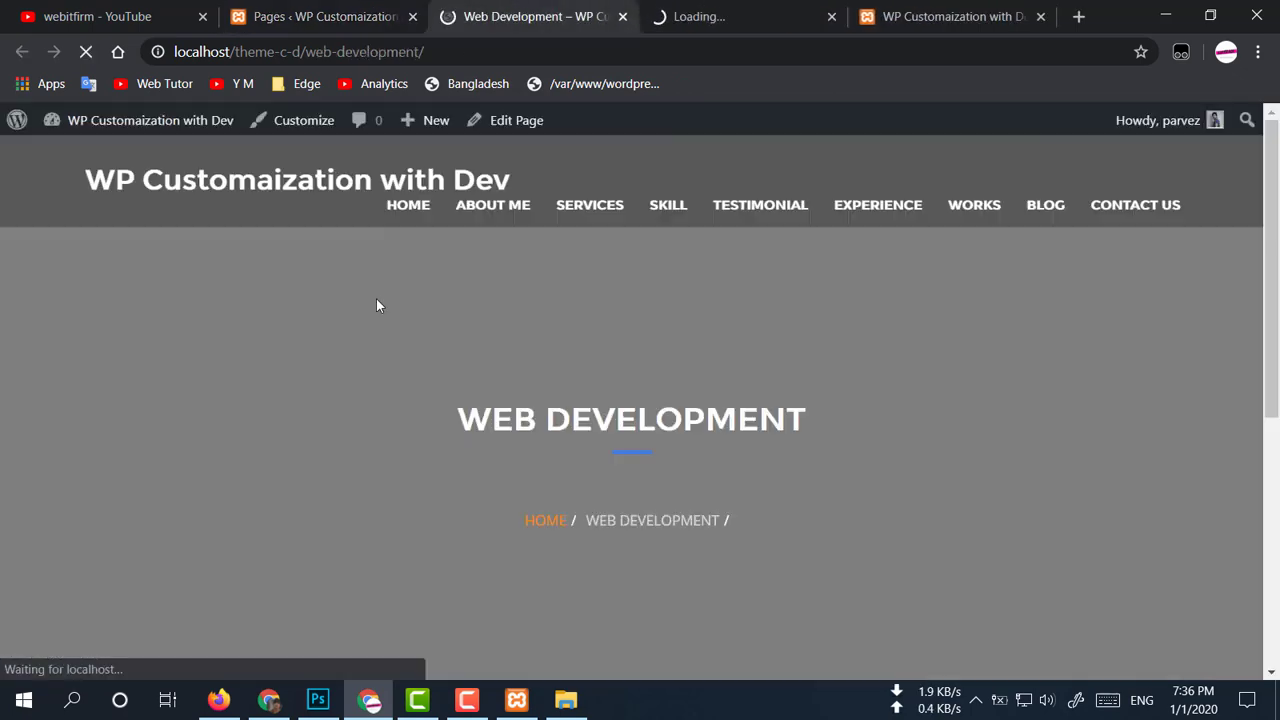
scroll(349, 336, down, 5)
scroll(349, 342, up, 5)
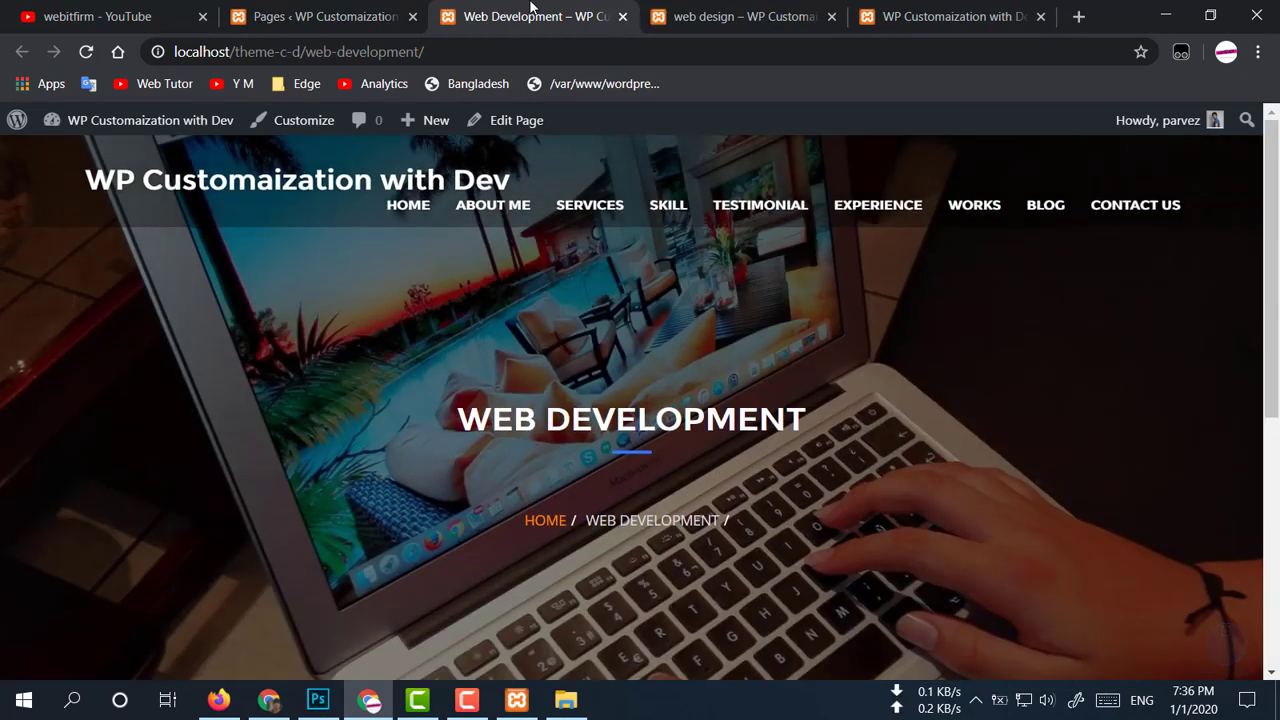
middle_click(531, 11)
scroll(527, 418, down, 5)
scroll(527, 418, up, 5)
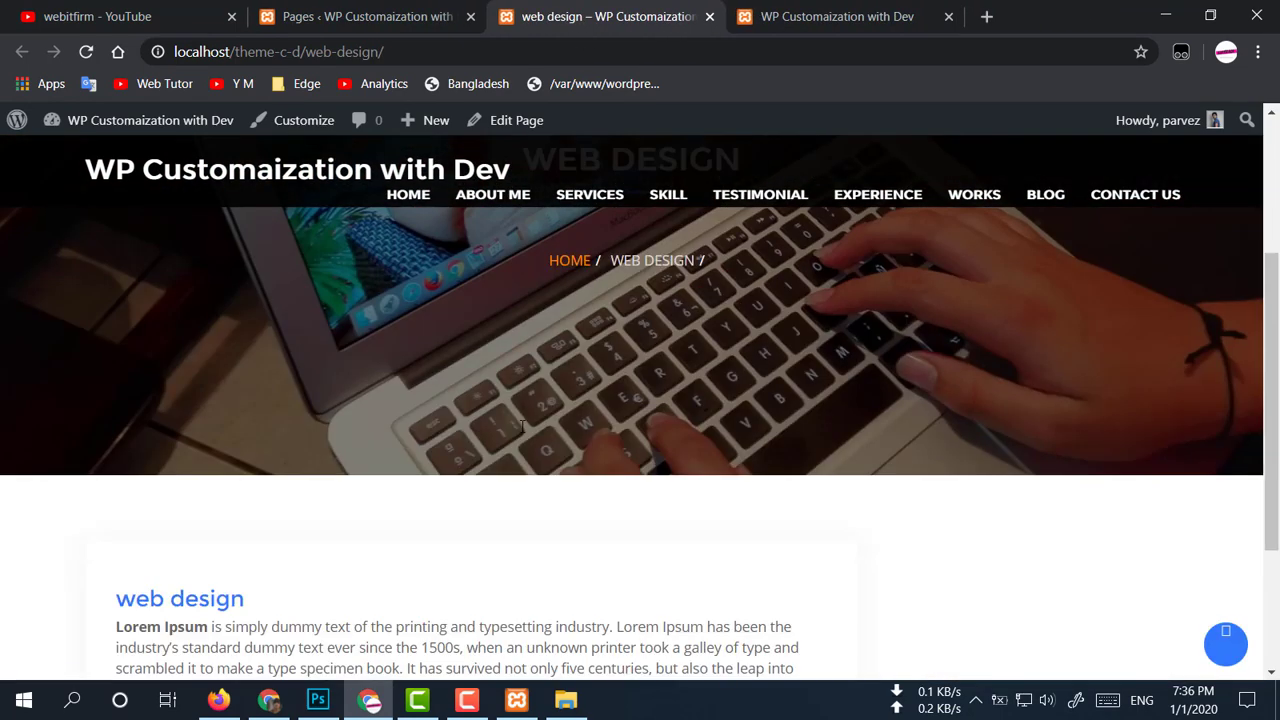
middle_click(525, 11)
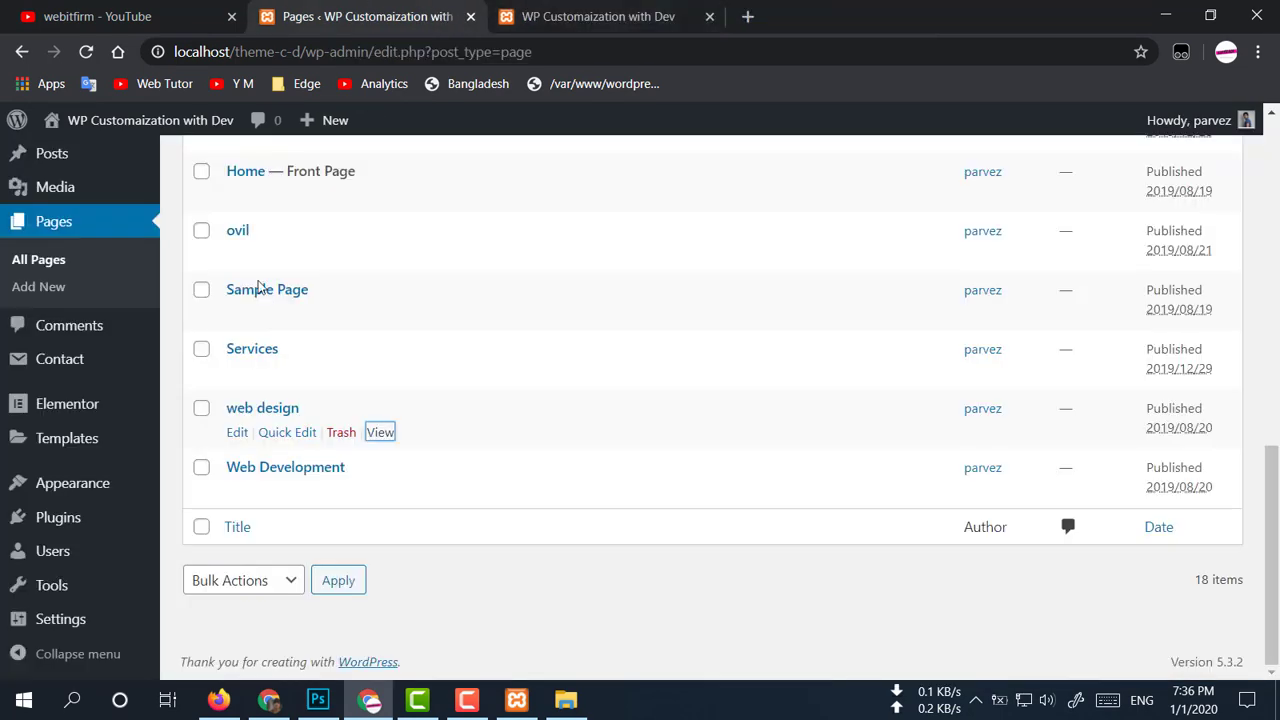
Step: Open the Posts list and look through the imported posts and their categories
scroll(260, 430, up, 10)
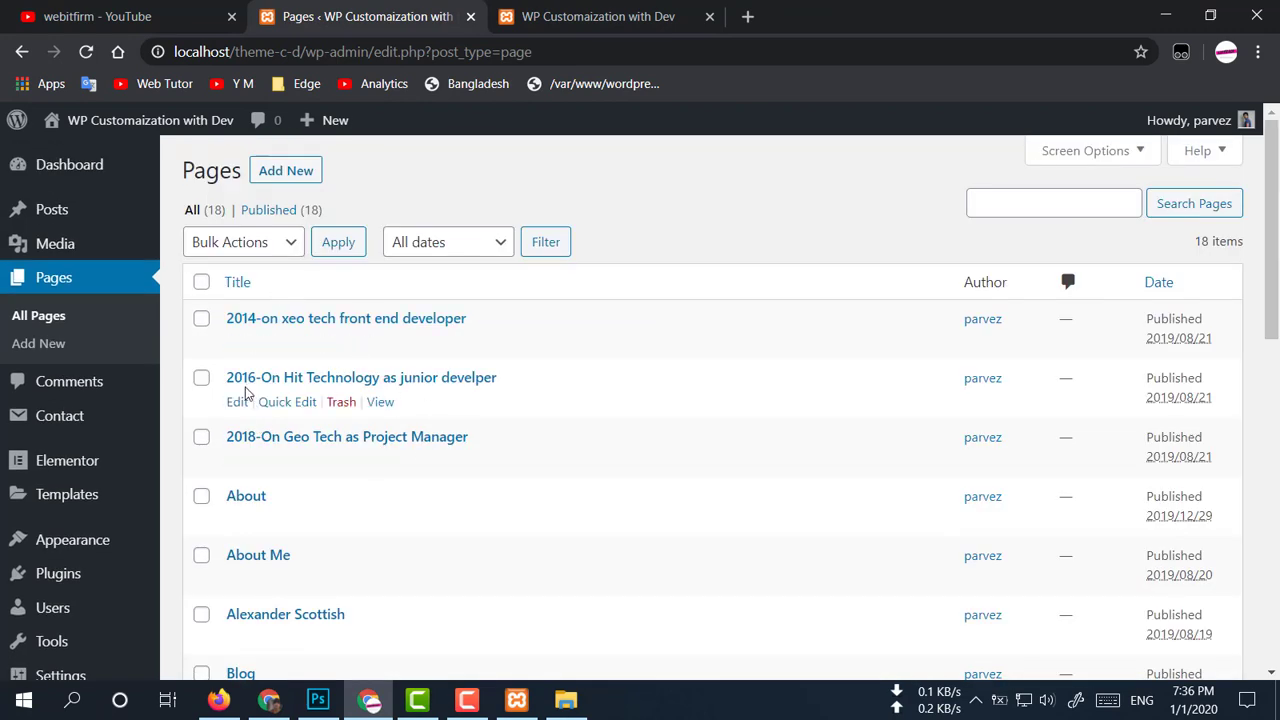
click(40, 209)
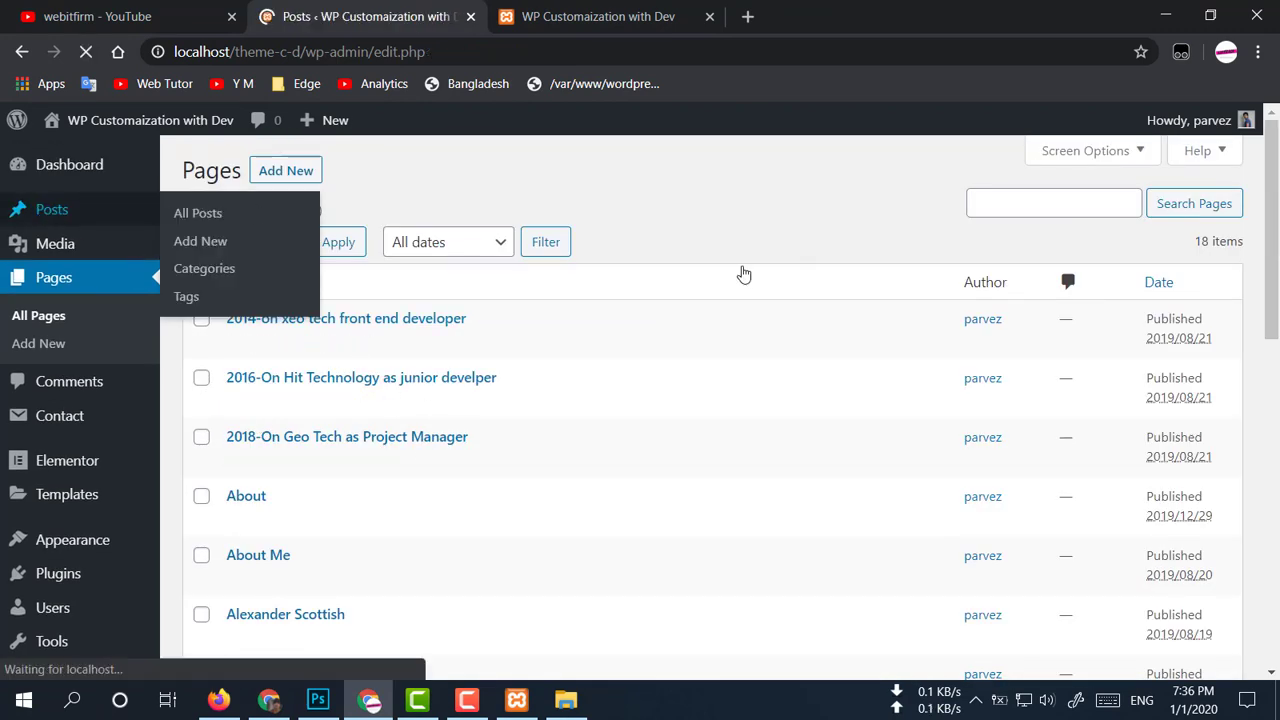
scroll(491, 486, down, 5)
scroll(491, 486, up, 5)
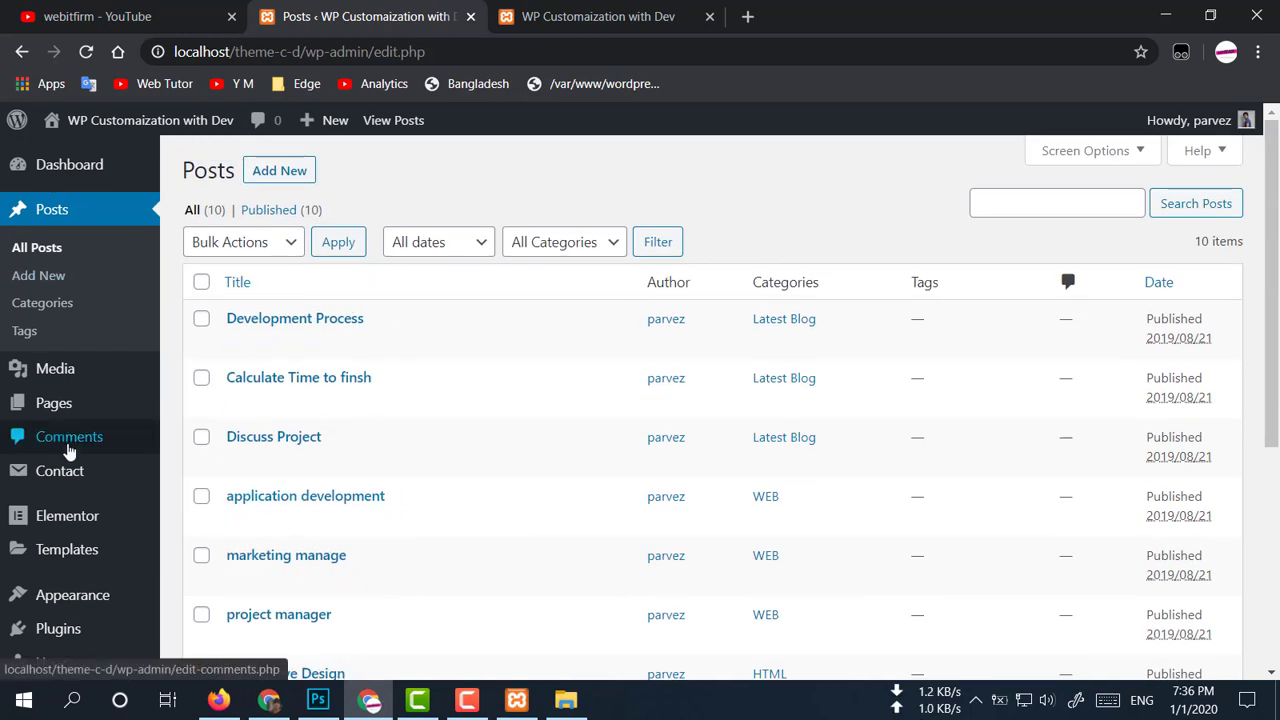
Step: Go back to the list of all pages and look through its entries
click(66, 405)
click(467, 700)
click(467, 700)
scroll(353, 484, down, 2)
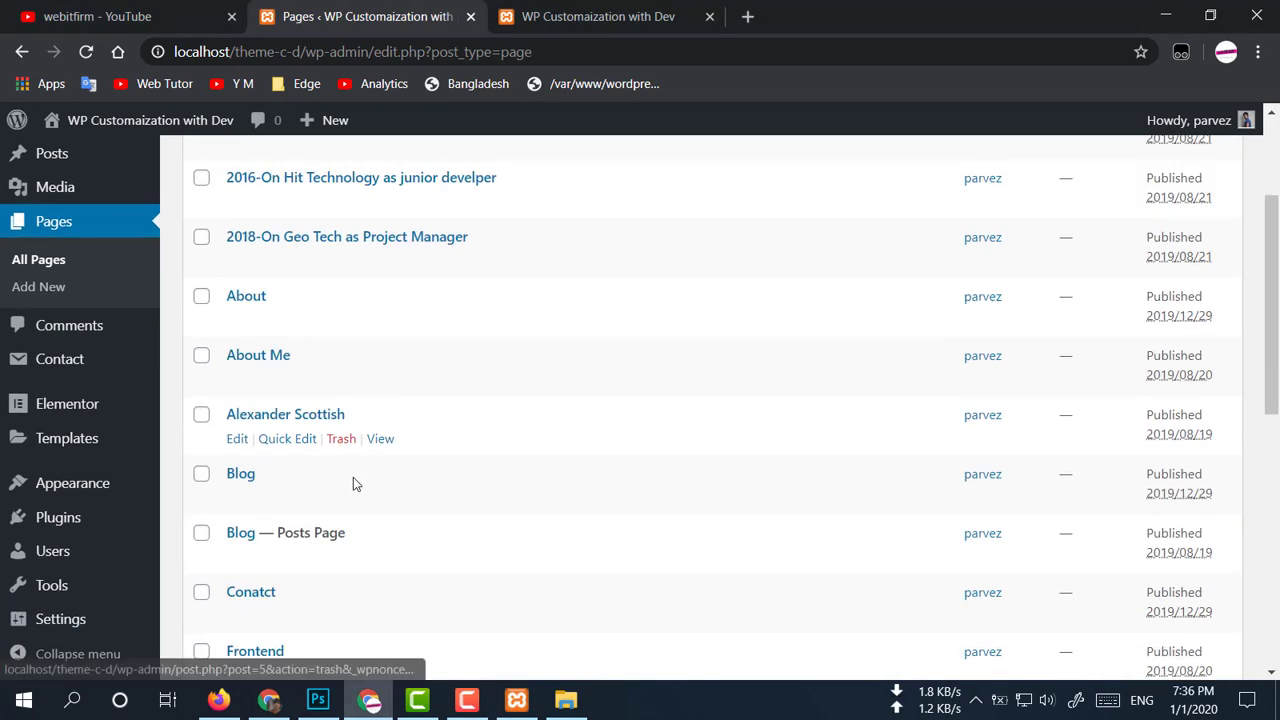